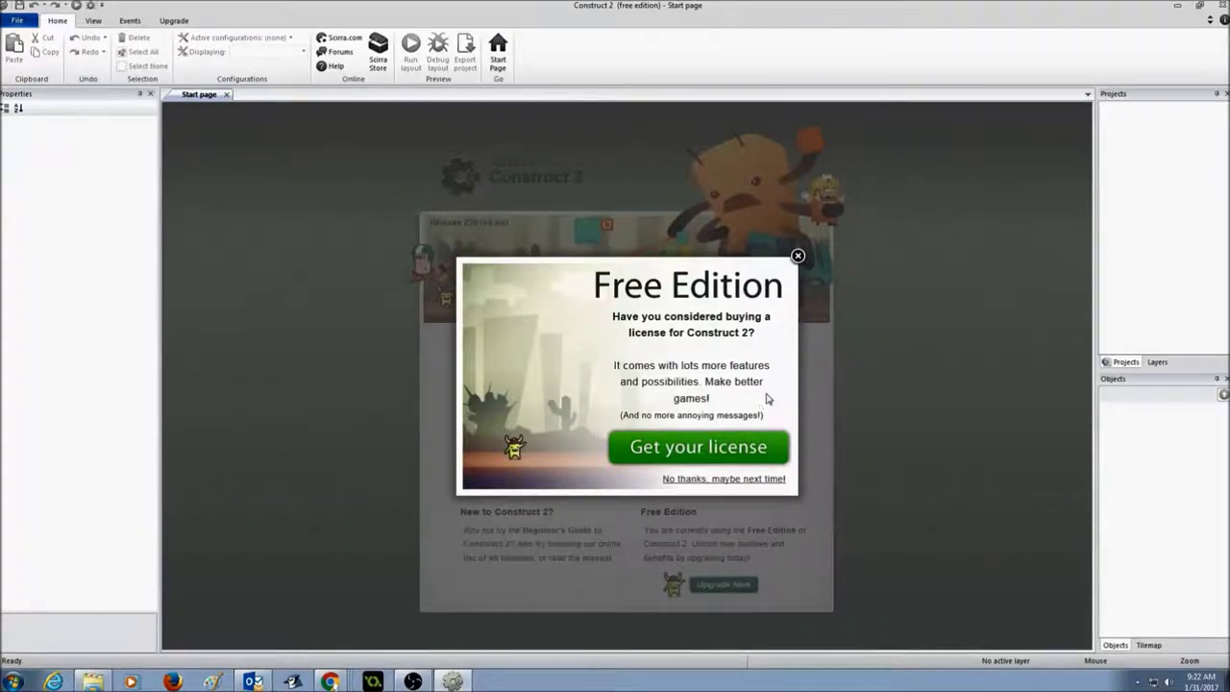
# Step: Dismiss the licence offer and create a new empty project with default settings
pyautogui.click(798, 256)
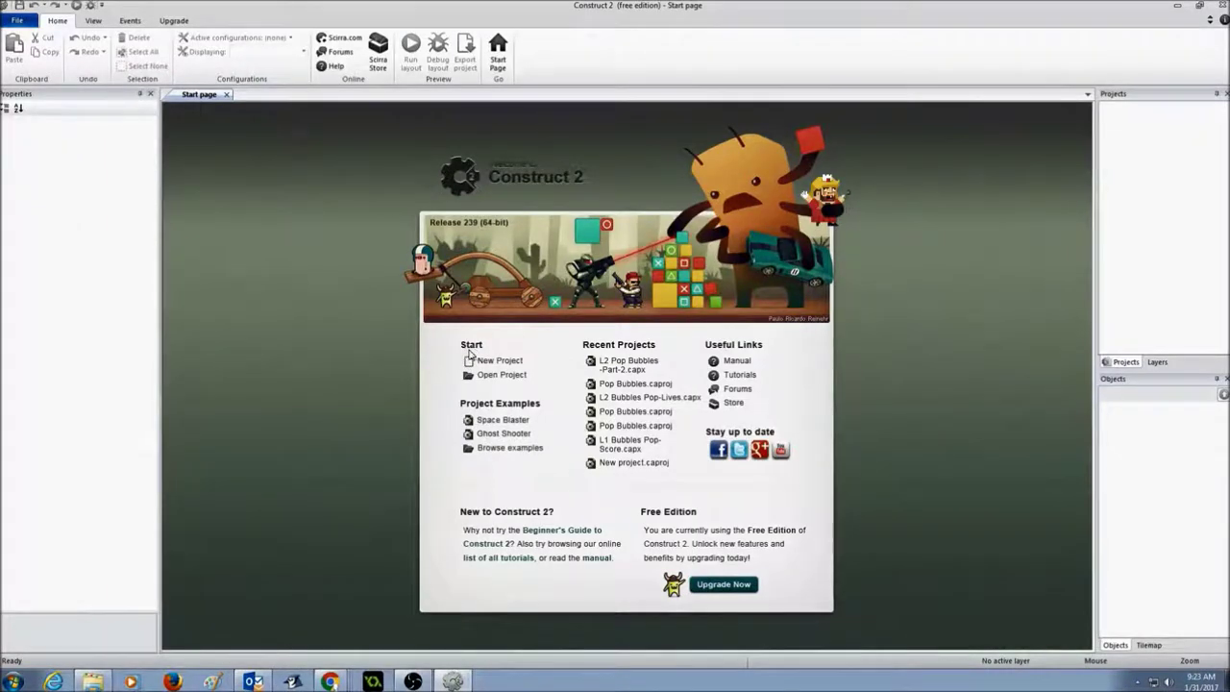
pyautogui.click(496, 362)
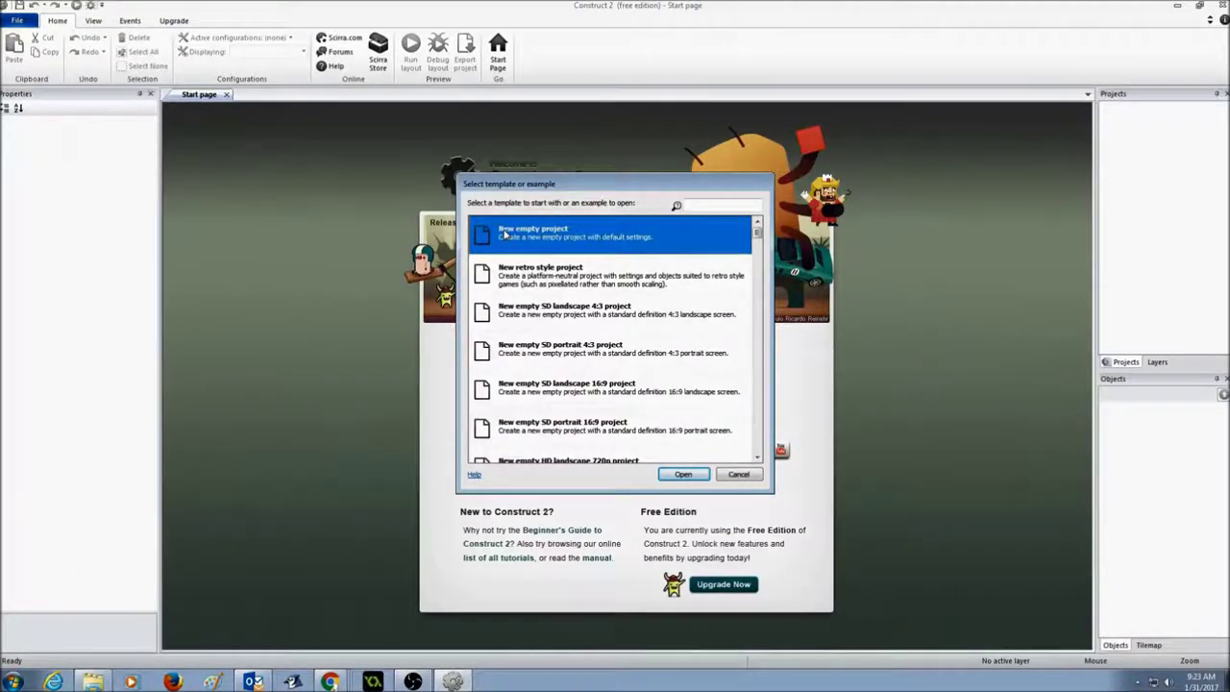
pyautogui.click(663, 475)
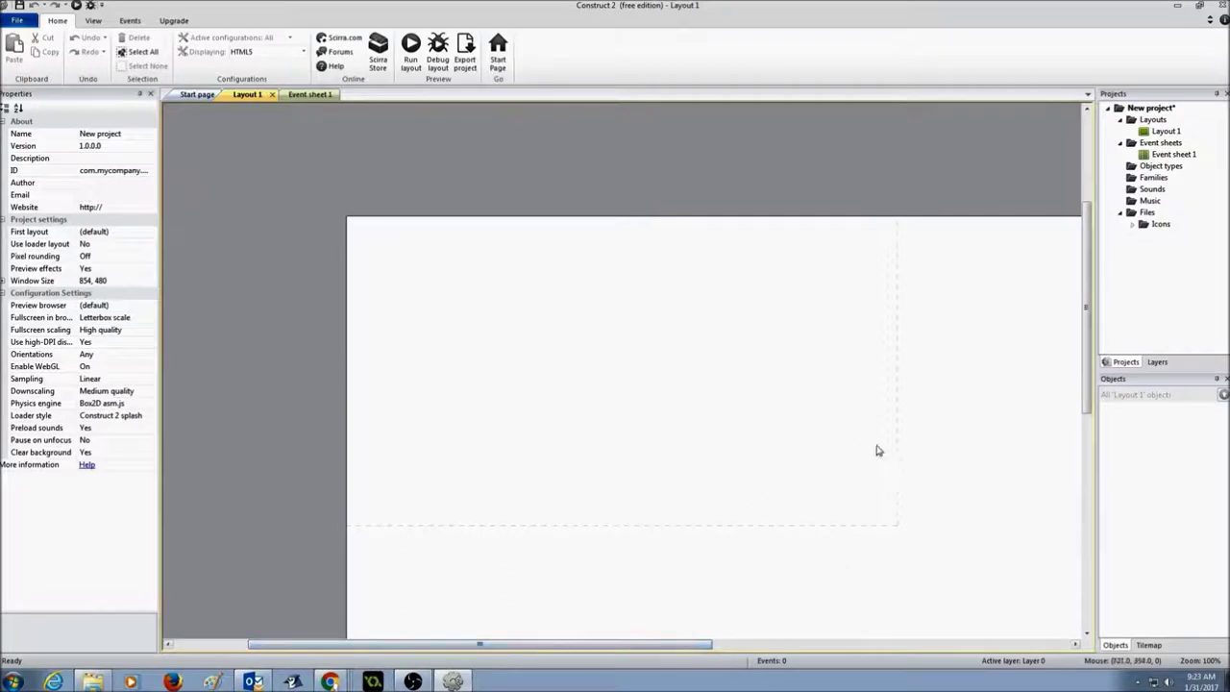
# Step: Set the layout size of Layout 1 to 1366, 768
pyautogui.click(921, 443)
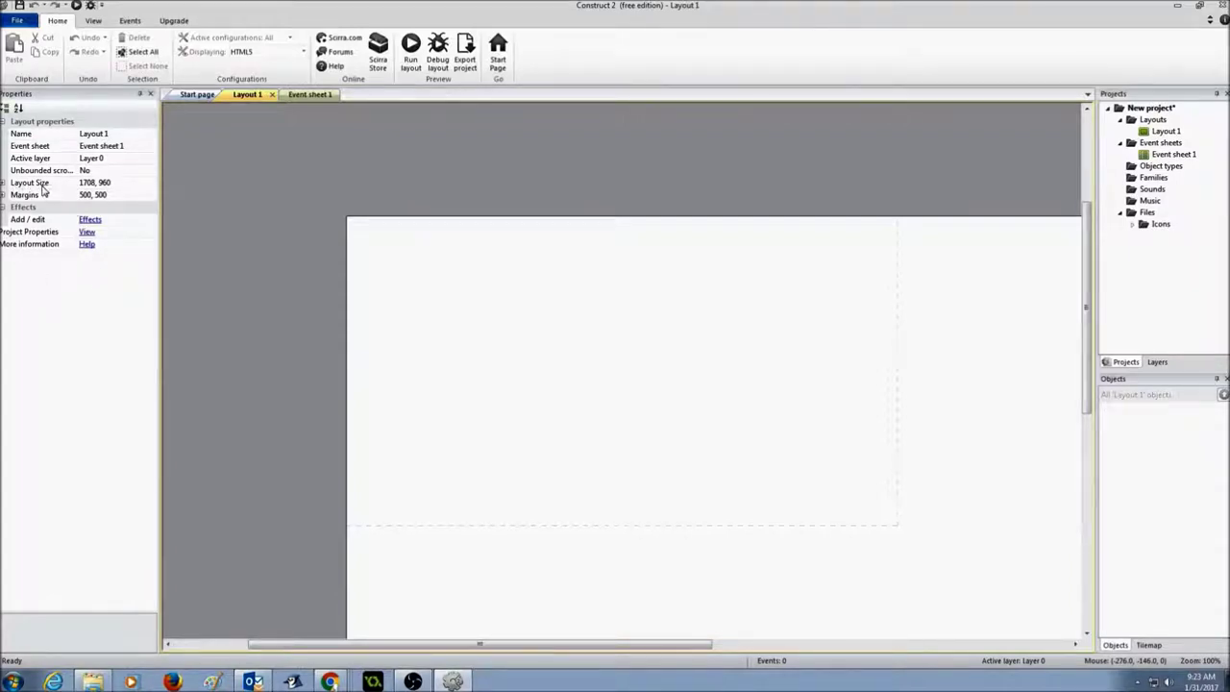
pyautogui.click(124, 183)
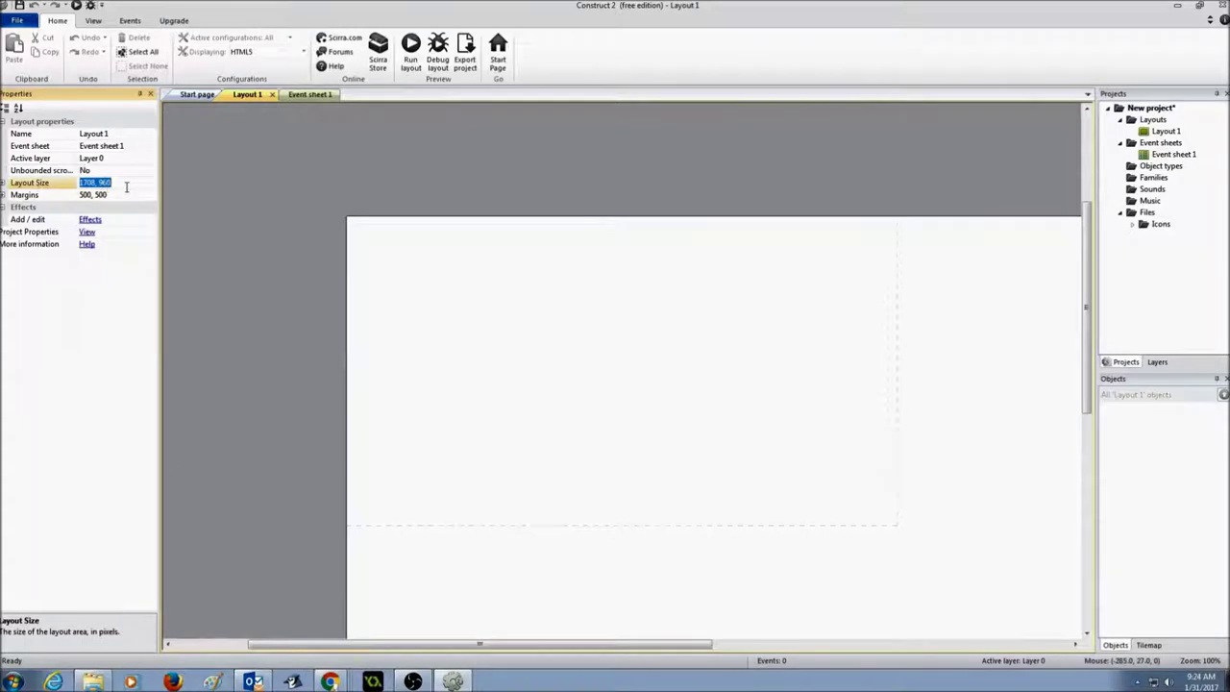
pyautogui.write('1366,768')
pyautogui.press('Return')
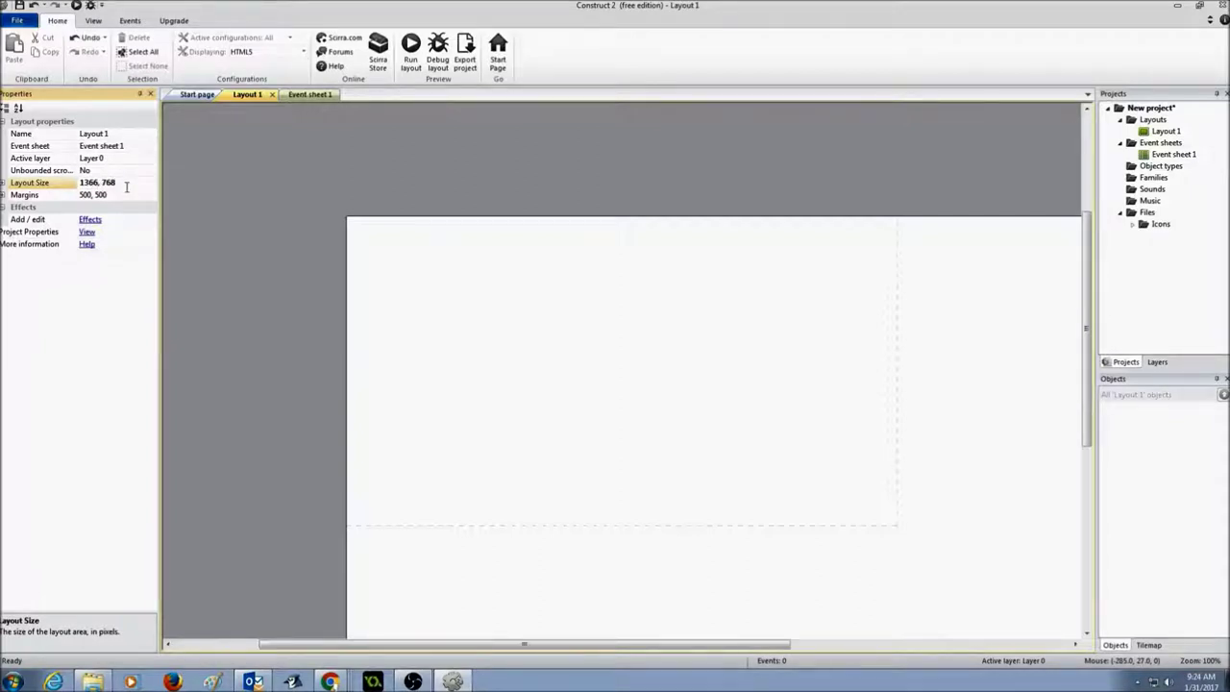
# Step: Insert a new Sprite object and place it in the upper-left area of the layout
pyautogui.moveTo(472, 645); pyautogui.dragTo(568, 649)
pyautogui.moveTo(1087, 325); pyautogui.dragTo(1088, 373)
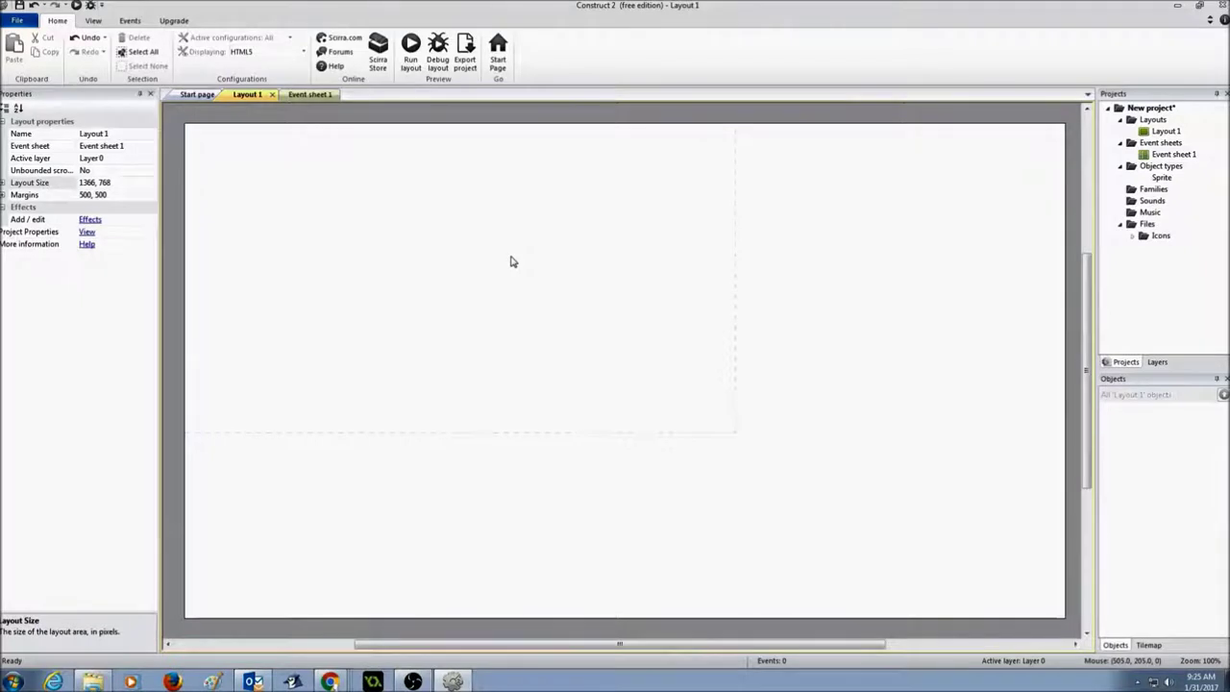
pyautogui.rightClick(512, 261)
pyautogui.click(538, 265)
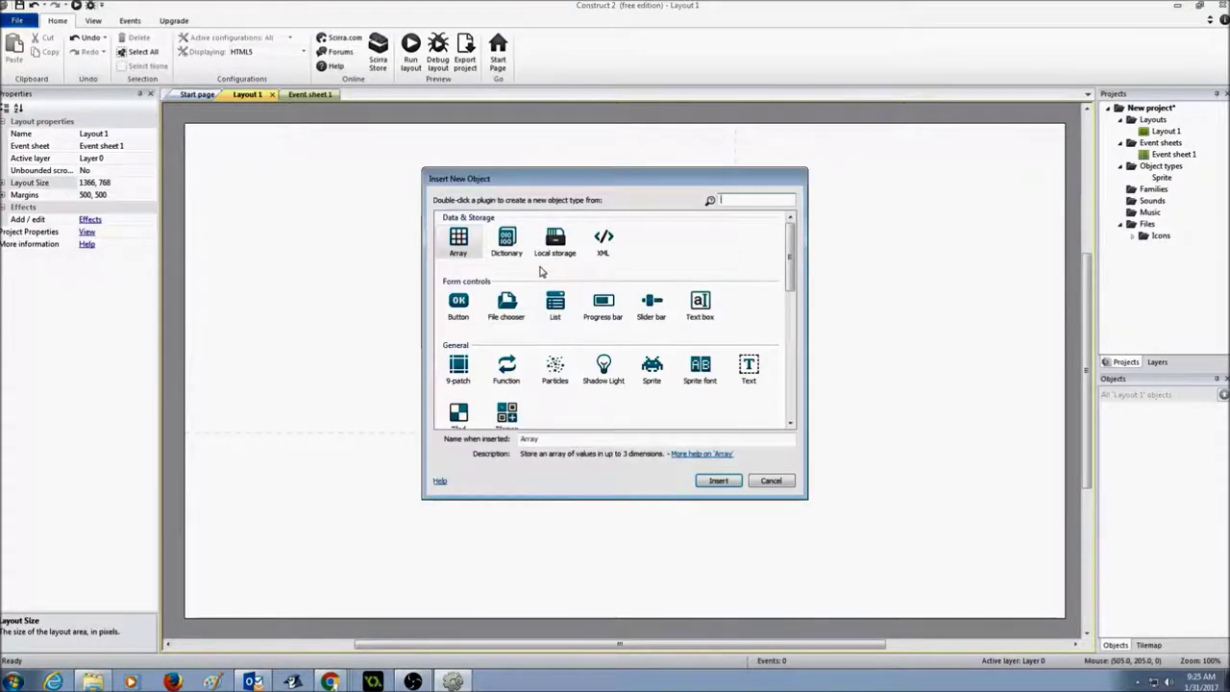
pyautogui.click(652, 373)
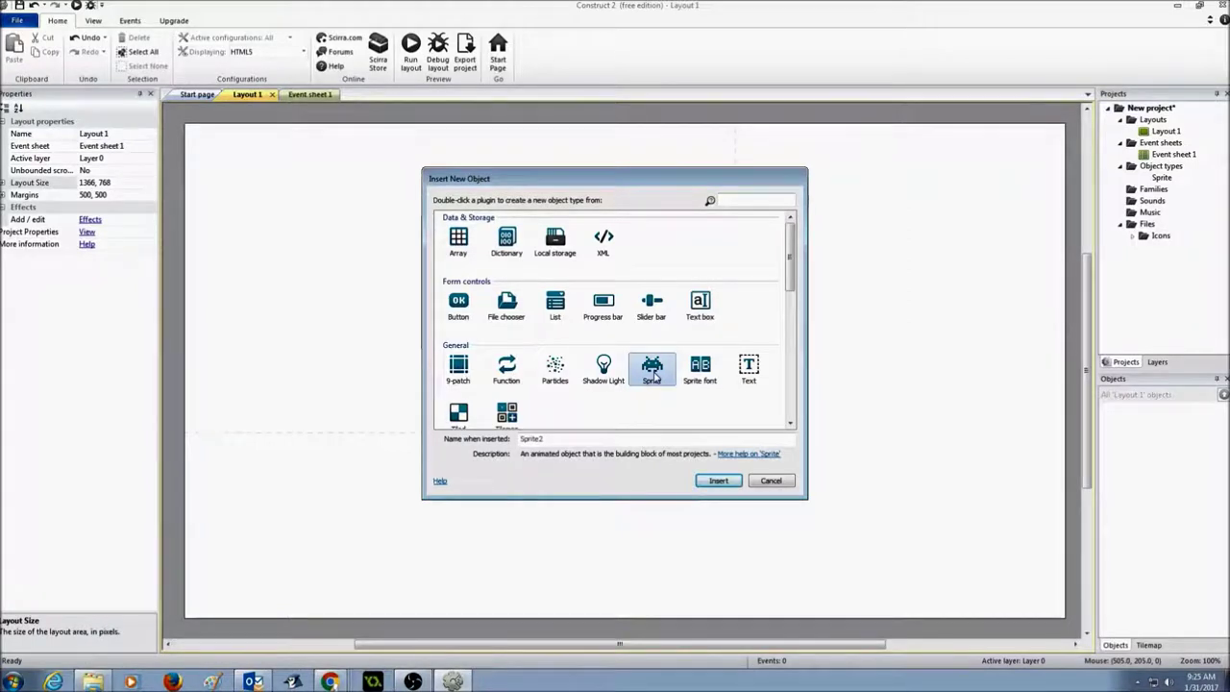
pyautogui.click(718, 480)
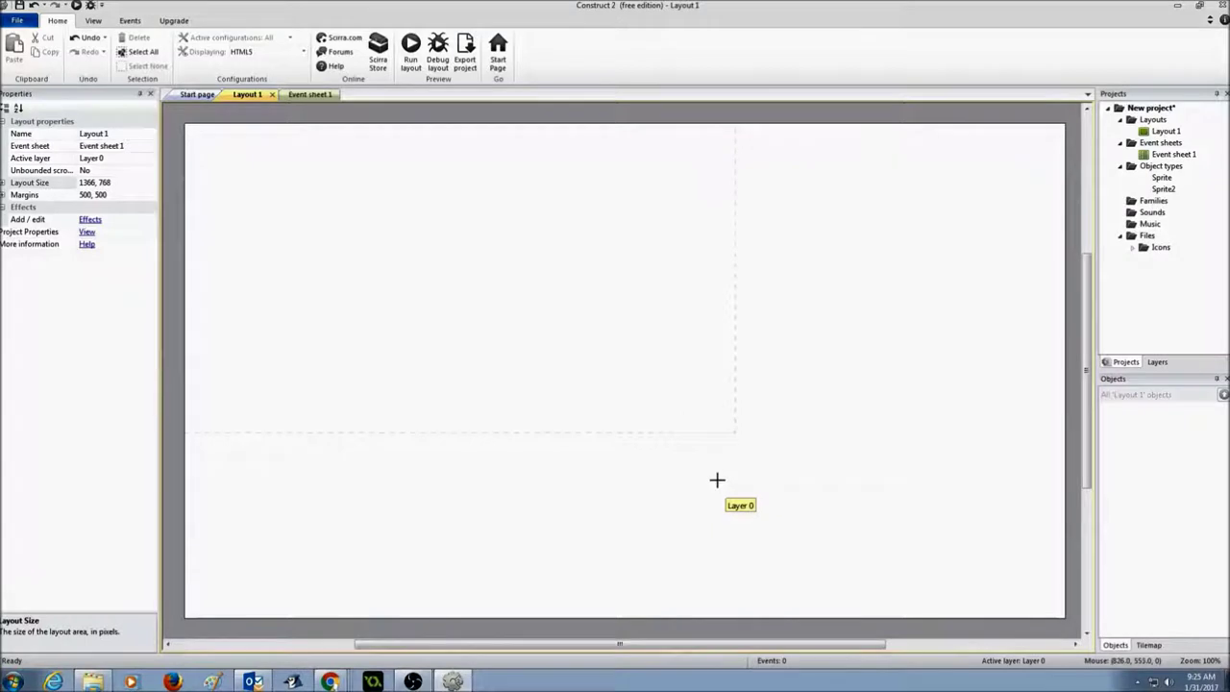
pyautogui.click(413, 246)
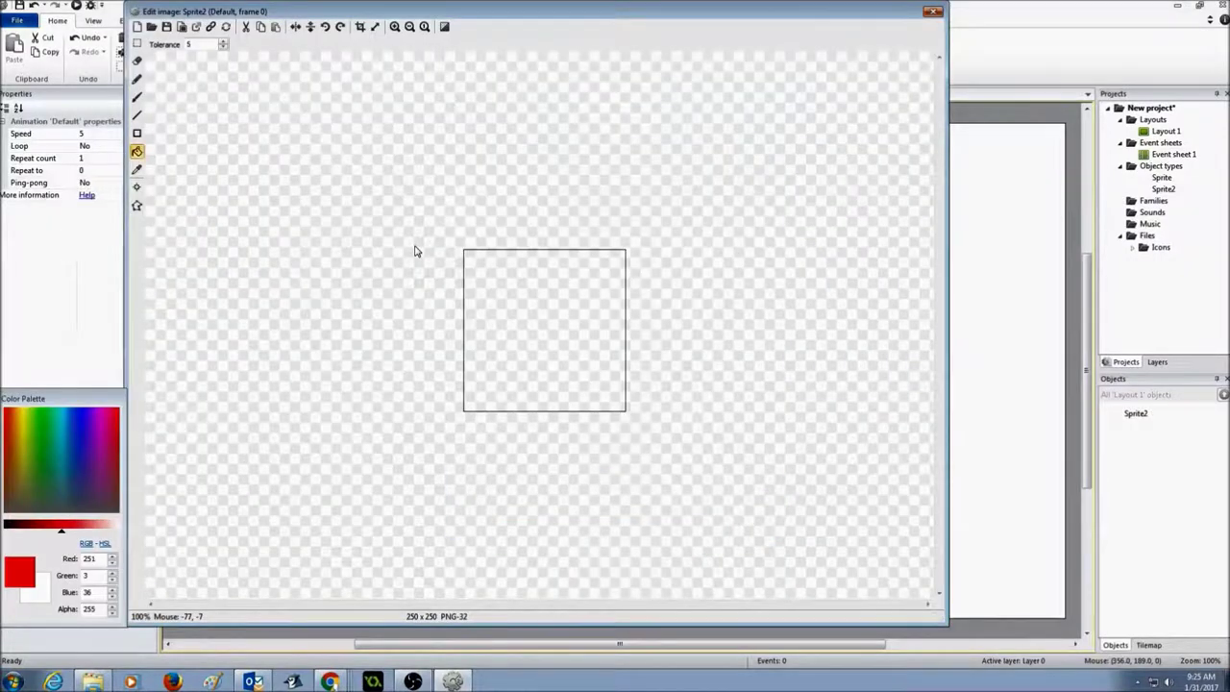
# Step: Browse for a sprite image on the In & Out (L:) drive, in the teacher's Hand-out folder under IT - Game Design, Construct-2, Lesson-1
pyautogui.click(150, 30)
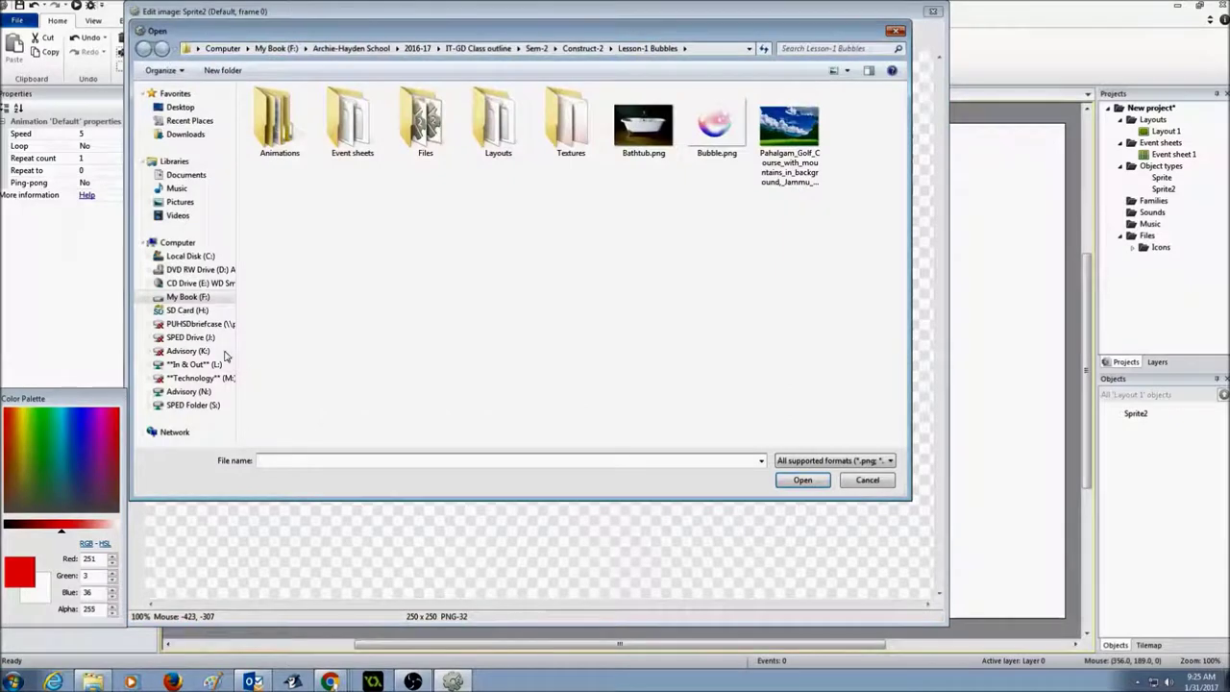
pyautogui.click(173, 242)
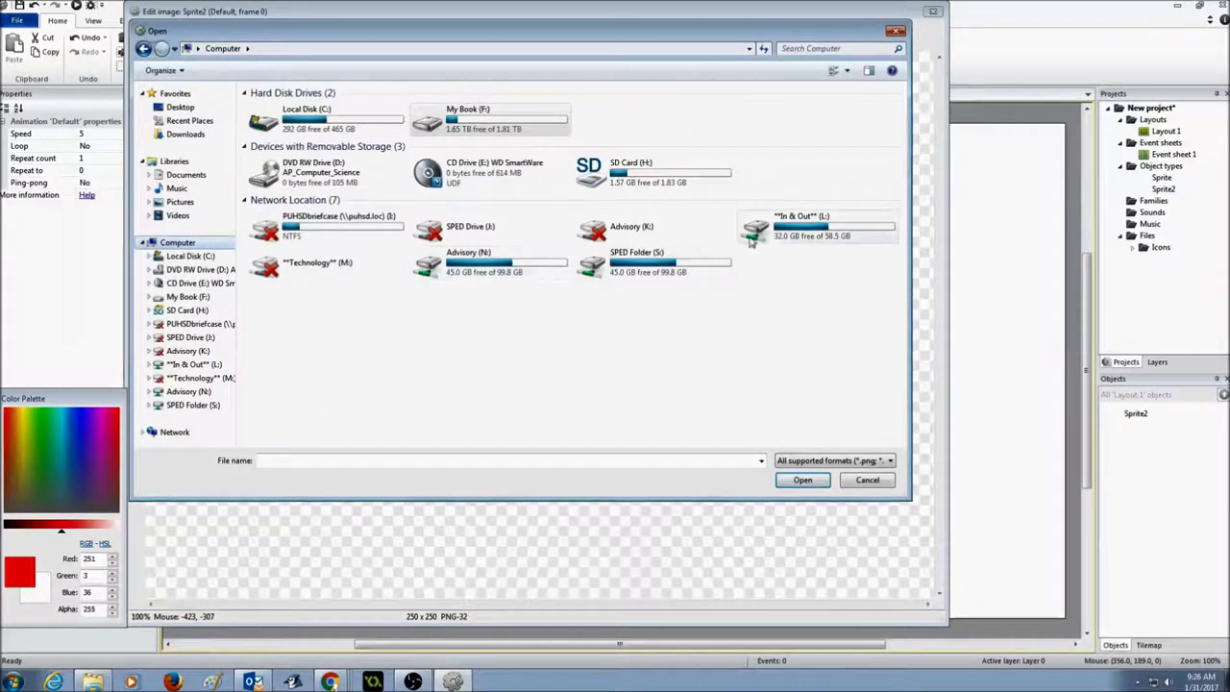
pyautogui.doubleClick(776, 229)
pyautogui.doubleClick(277, 109)
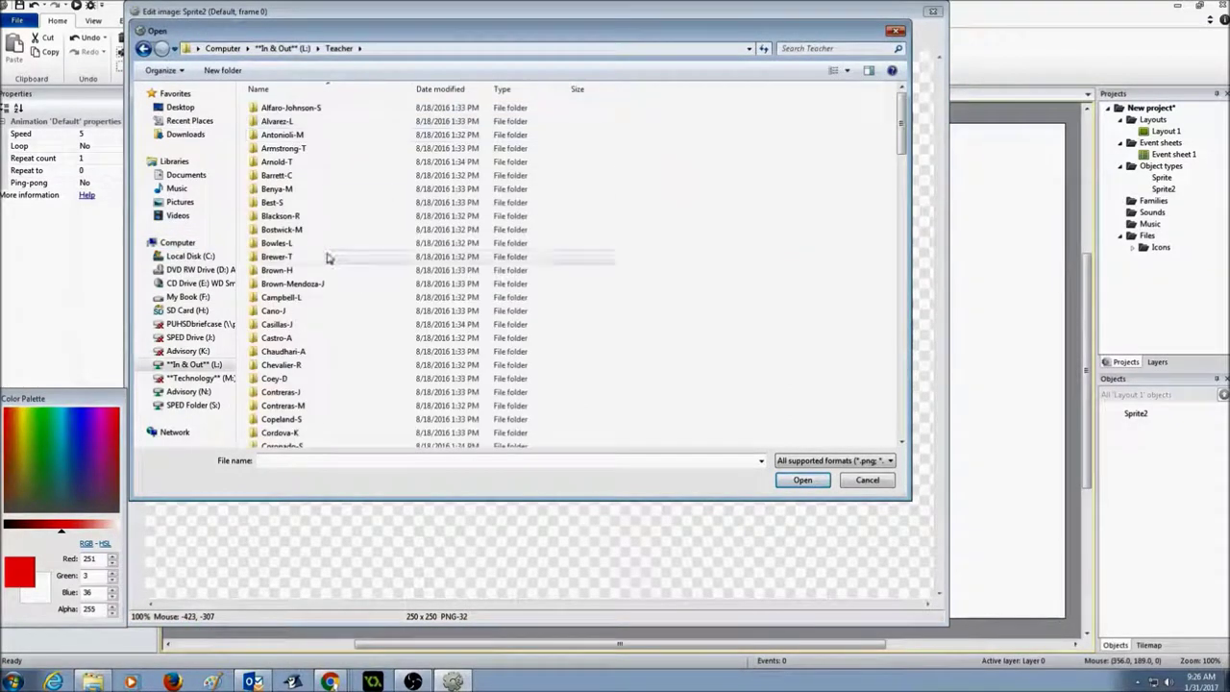
pyautogui.click(296, 355)
pyautogui.doubleClick(296, 355)
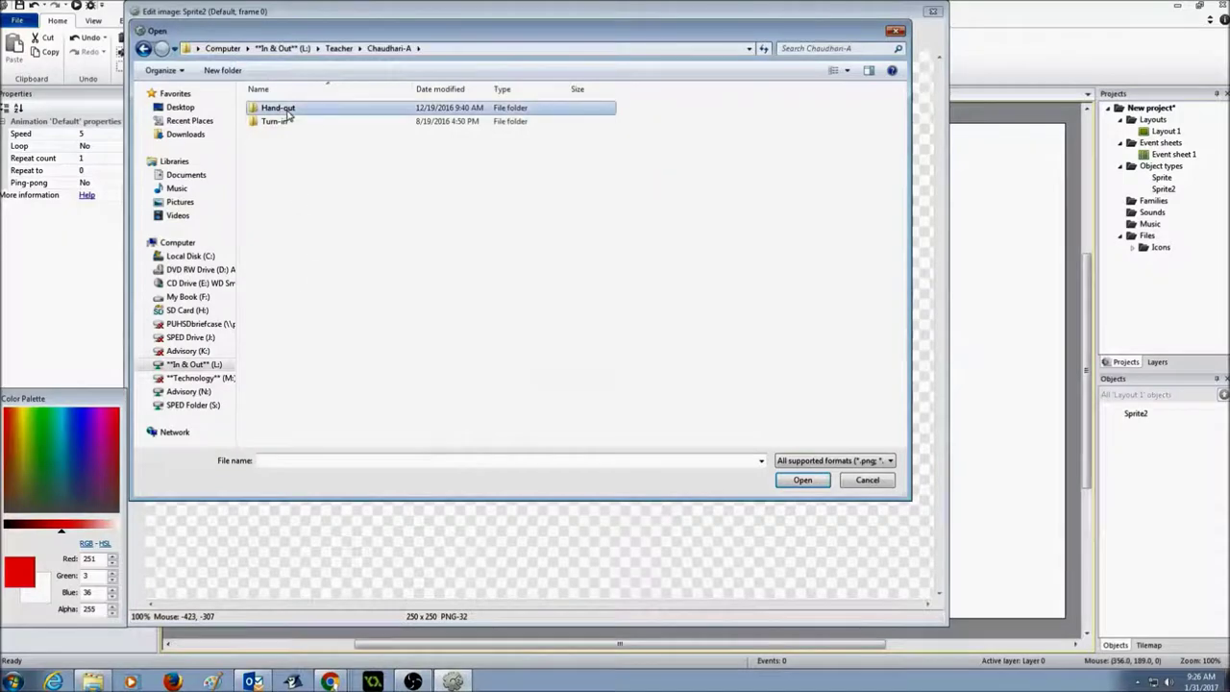
pyautogui.doubleClick(286, 121)
pyautogui.doubleClick(289, 162)
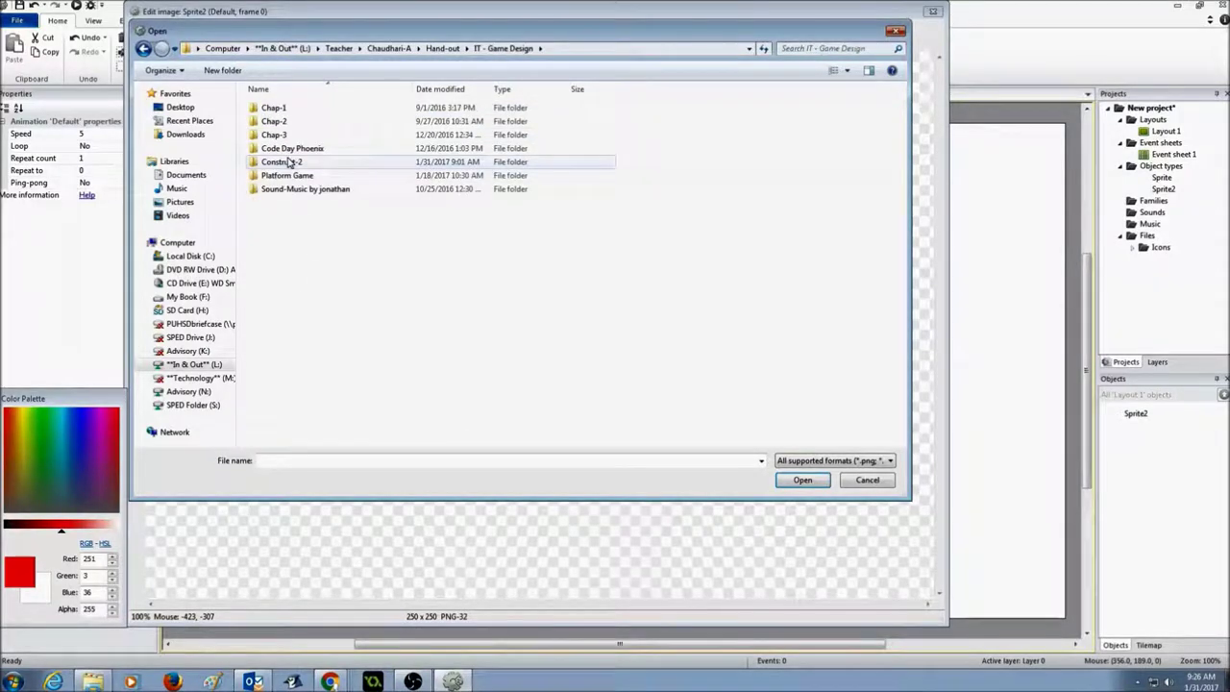
pyautogui.doubleClick(286, 165)
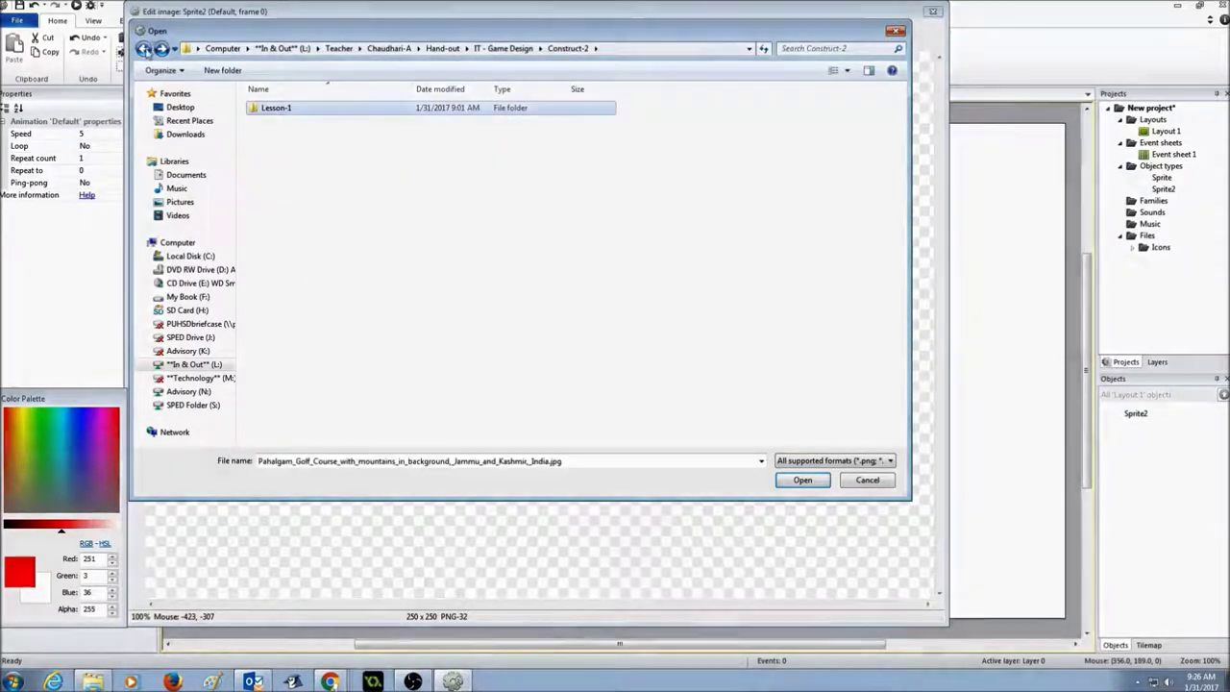
pyautogui.doubleClick(284, 116)
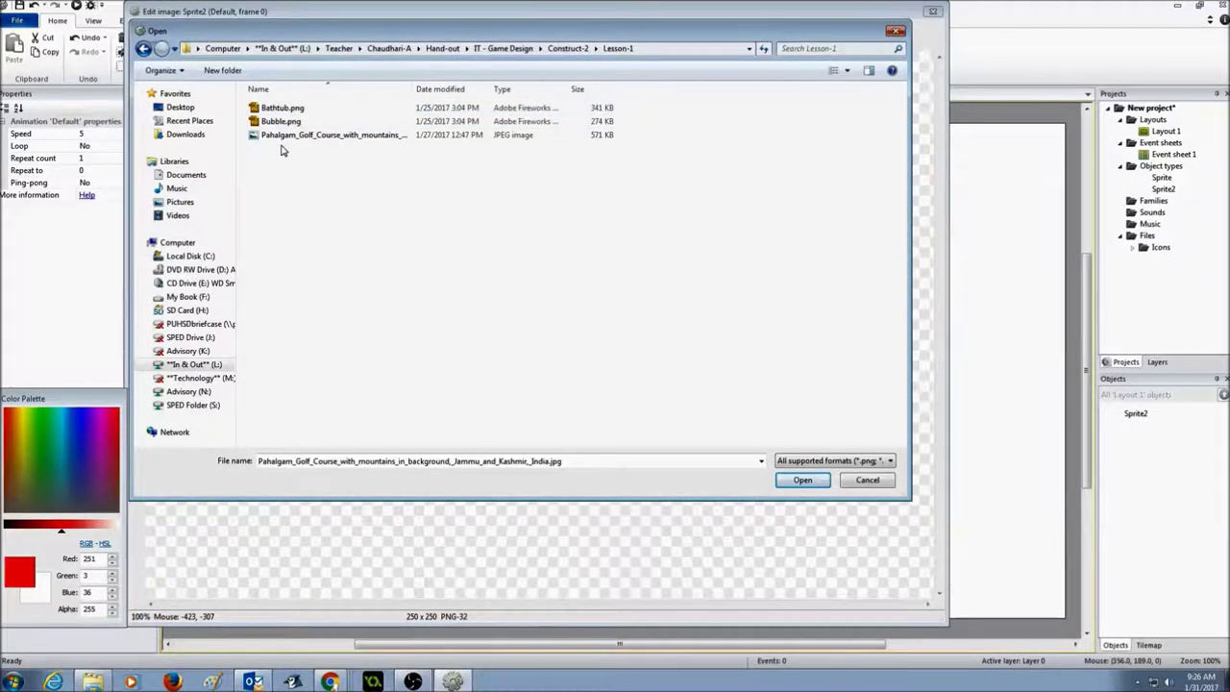
# Step: Load the Pahalgam Golf Course JPEG as the sprite's image and close the image editor
pyautogui.click(284, 137)
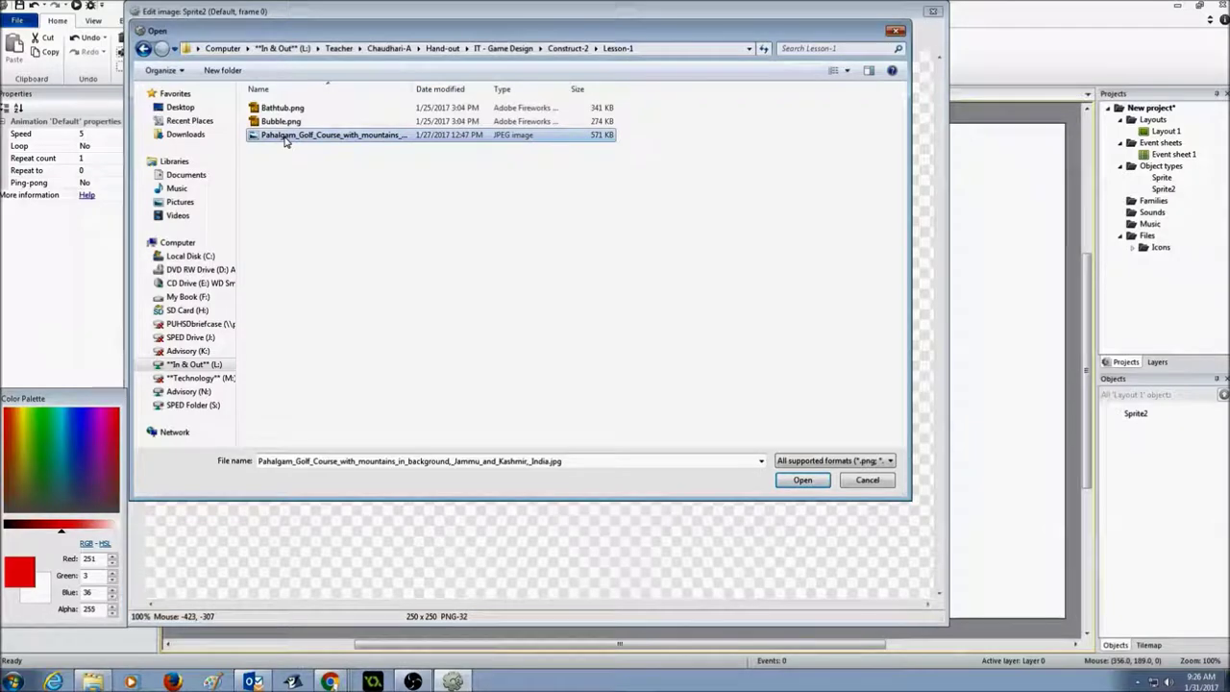
pyautogui.click(804, 481)
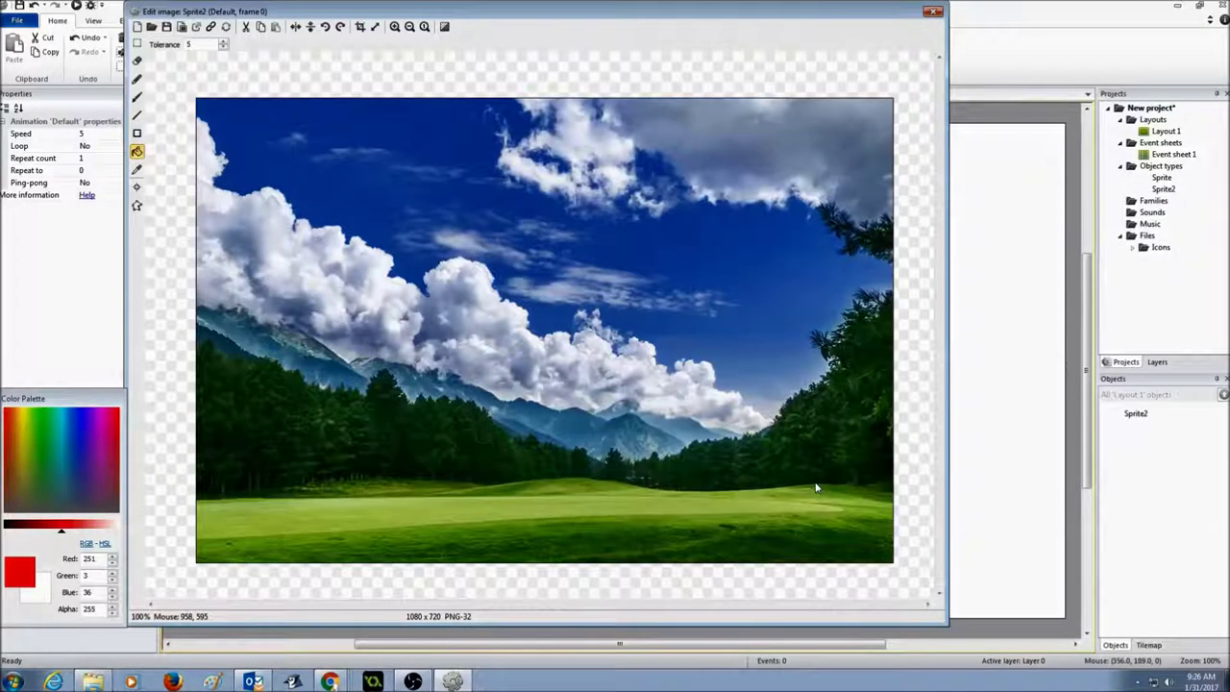
pyautogui.click(935, 14)
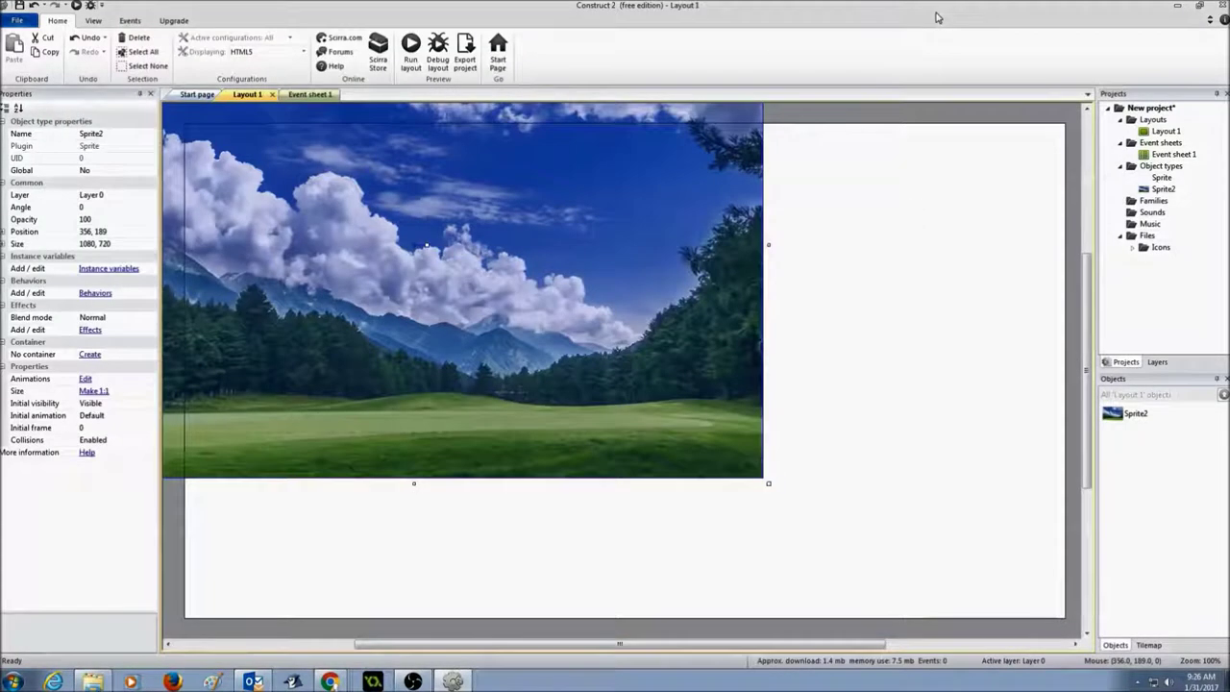
# Step: Move the landscape sprite inside the layout, to about 560, 374, and rename it sprBackground
pyautogui.moveTo(430, 295); pyautogui.dragTo(562, 420)
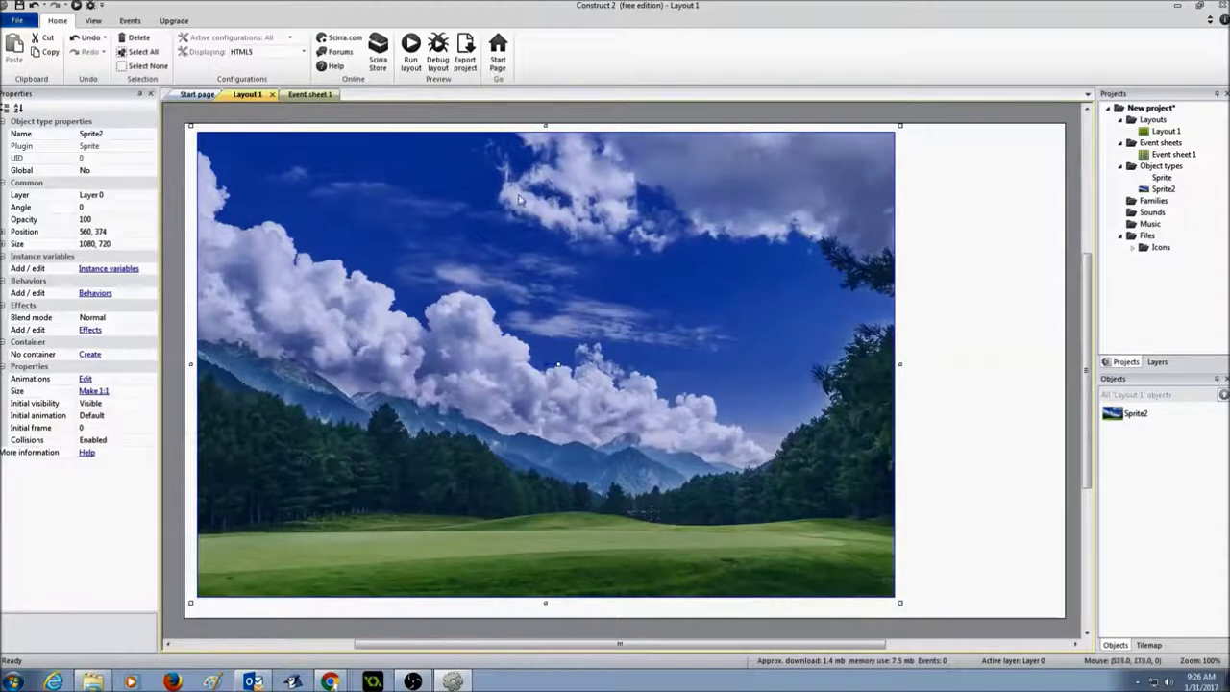
pyautogui.click(92, 135)
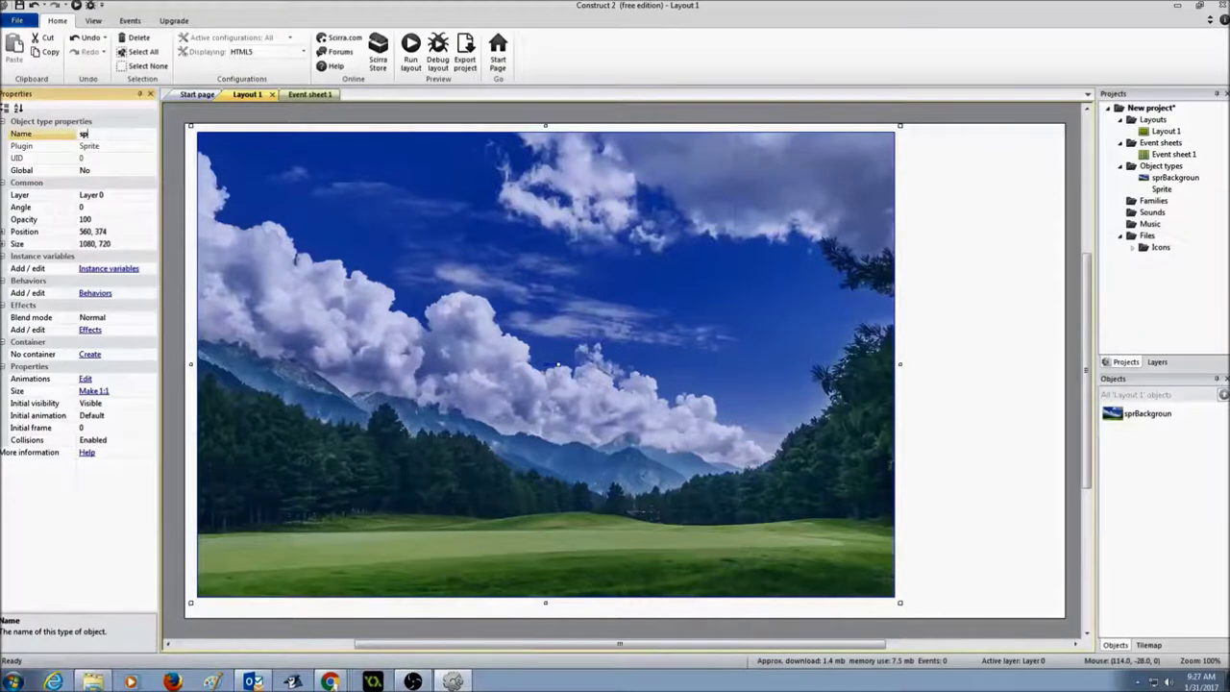
pyautogui.write('spr')
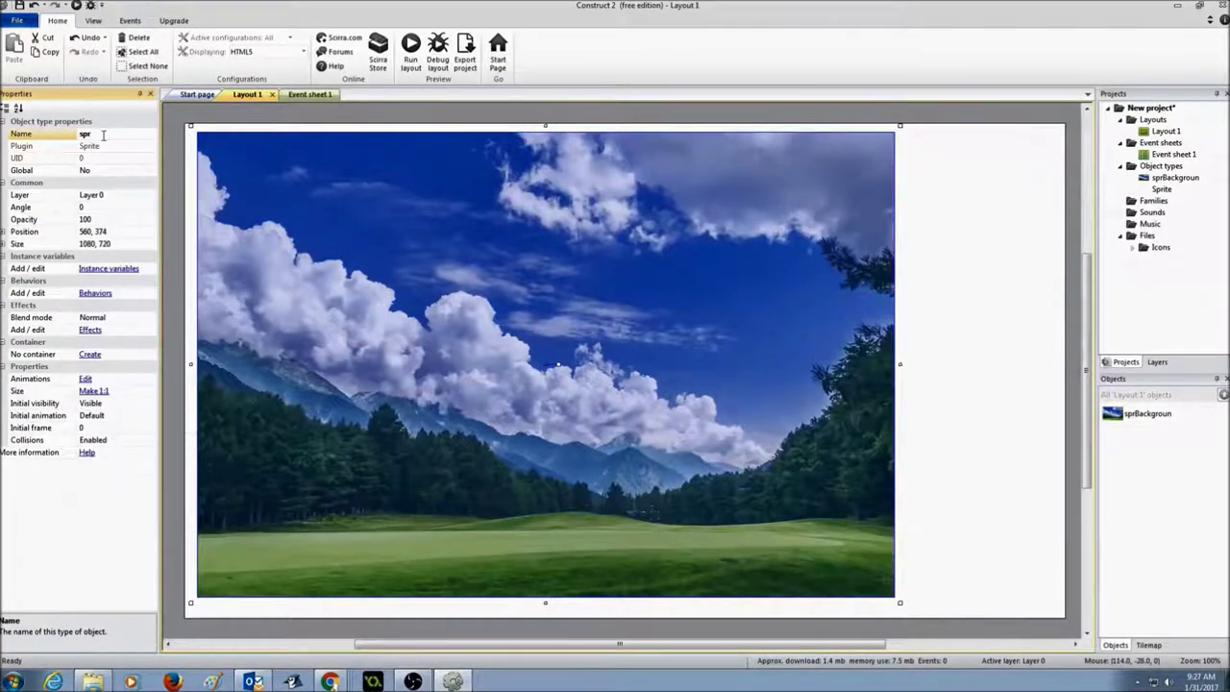
pyautogui.write('Background')
# Step: Set the background sprite's size to 1366, 768 and move it to position 683, 384 so it covers the layout
pyautogui.click(114, 244)
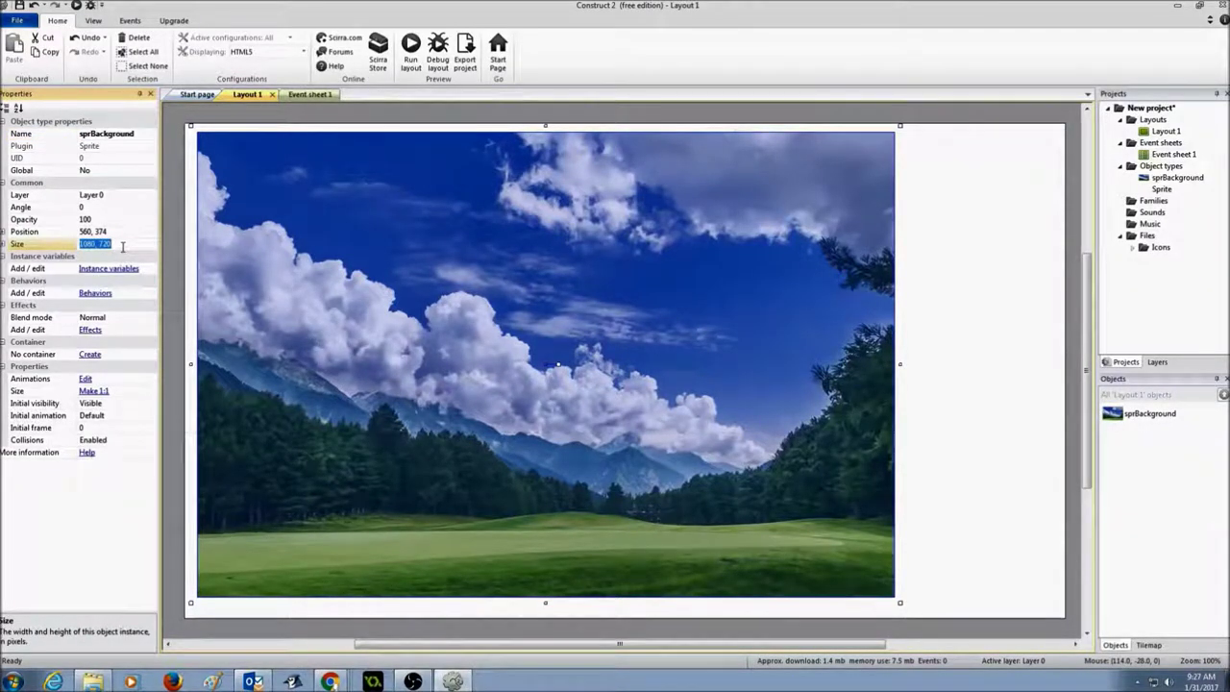
pyautogui.press('BackSpace')
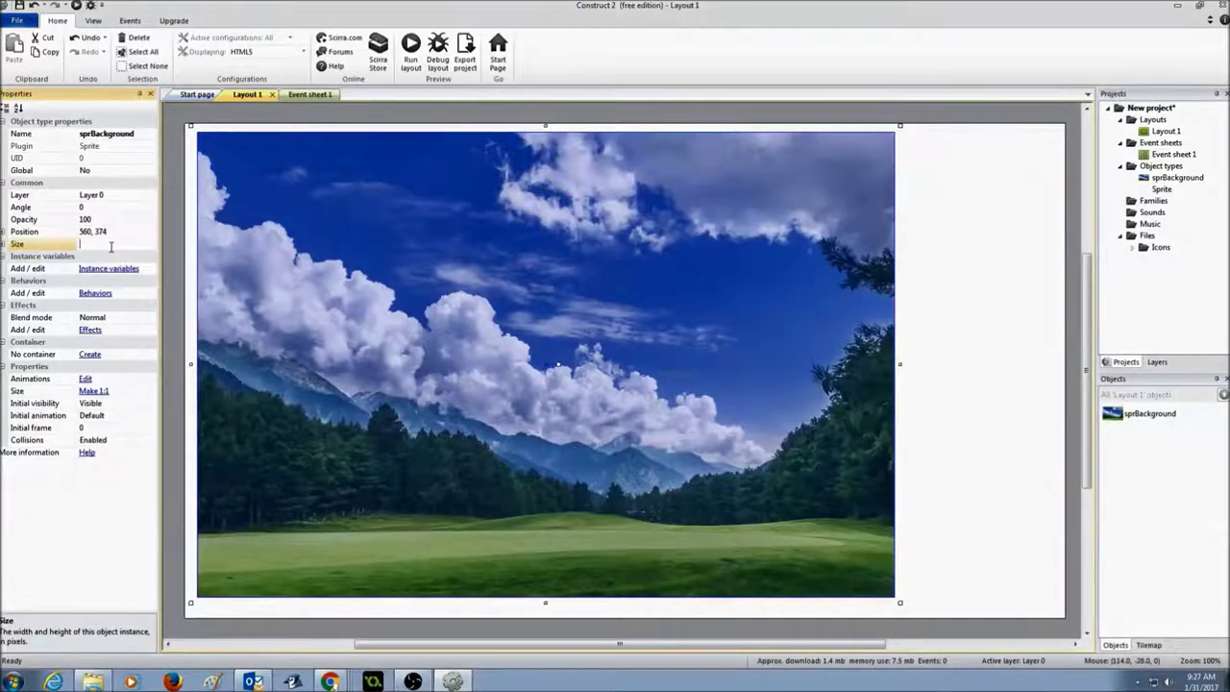
pyautogui.write('1366')
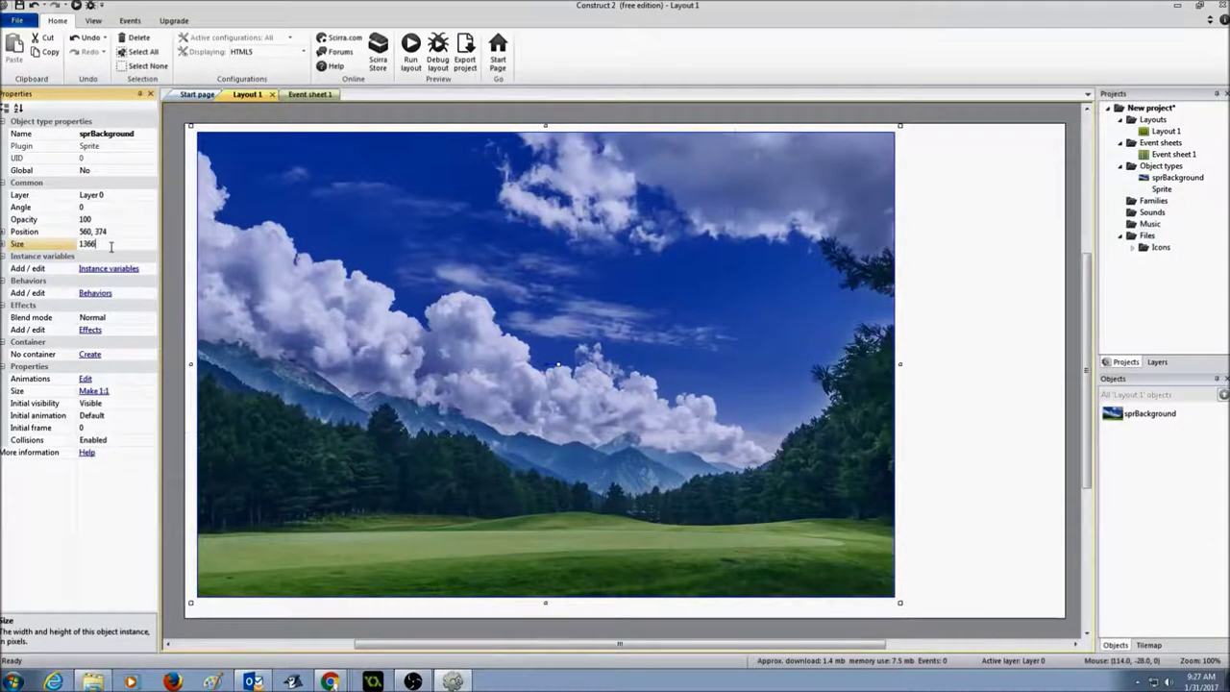
pyautogui.write(',768')
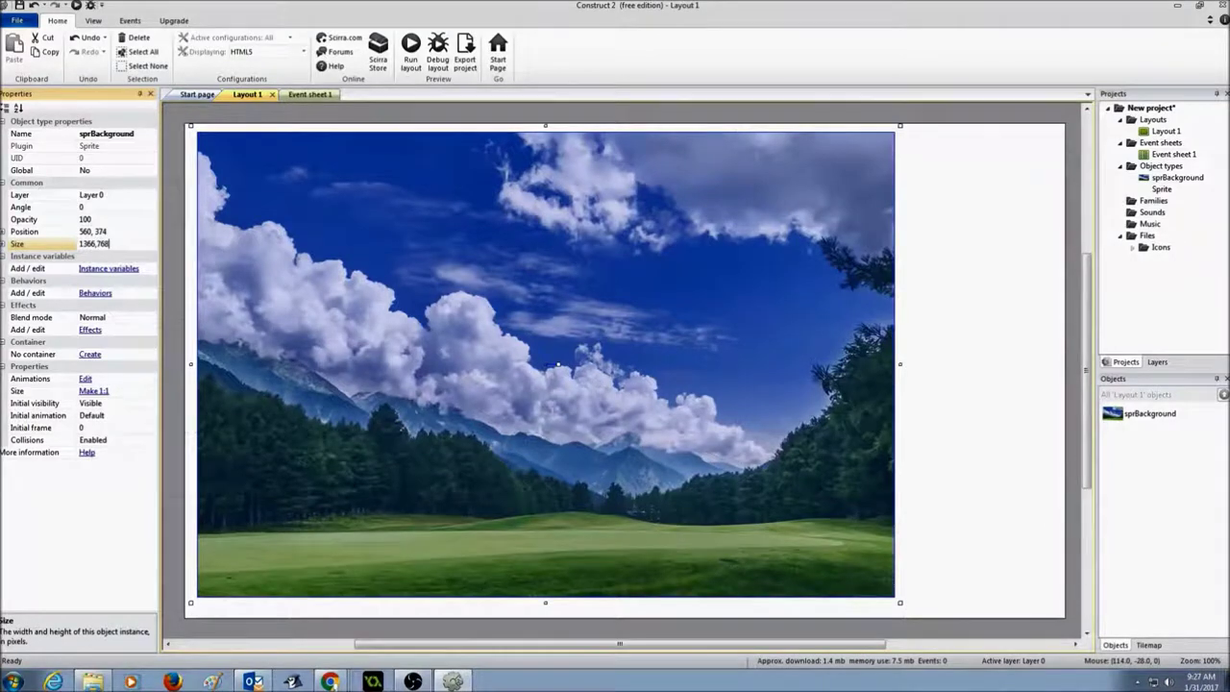
pyautogui.press('Return')
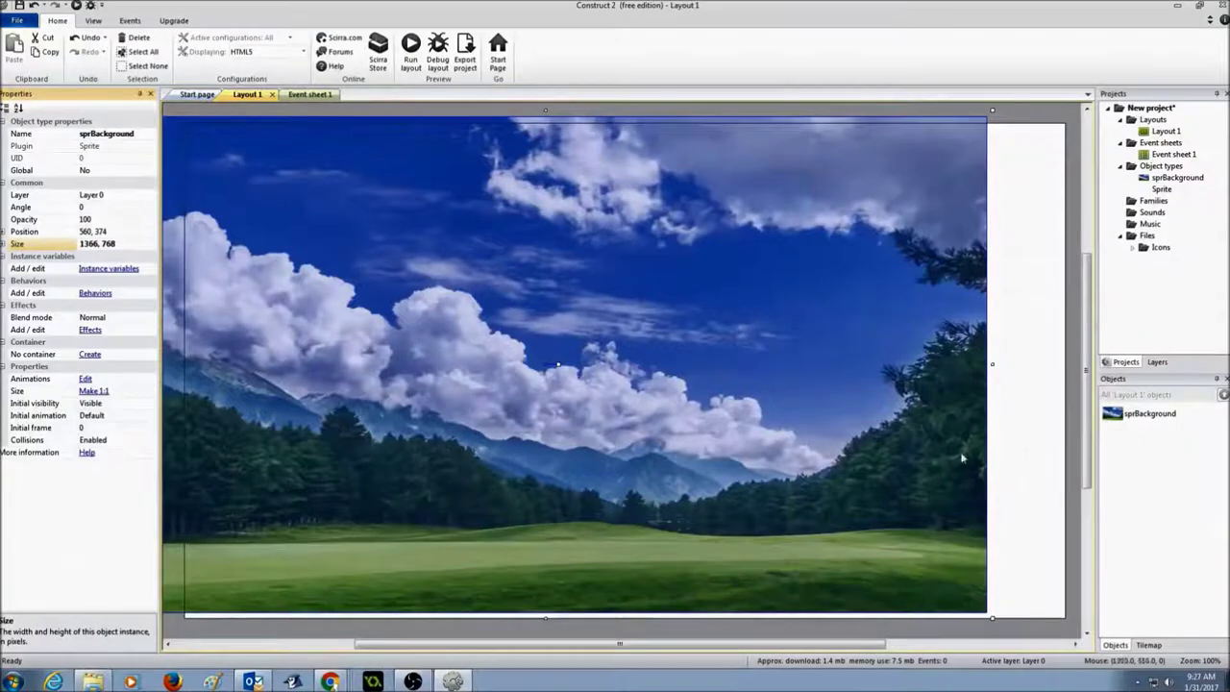
pyautogui.moveTo(527, 396); pyautogui.dragTo(603, 406)
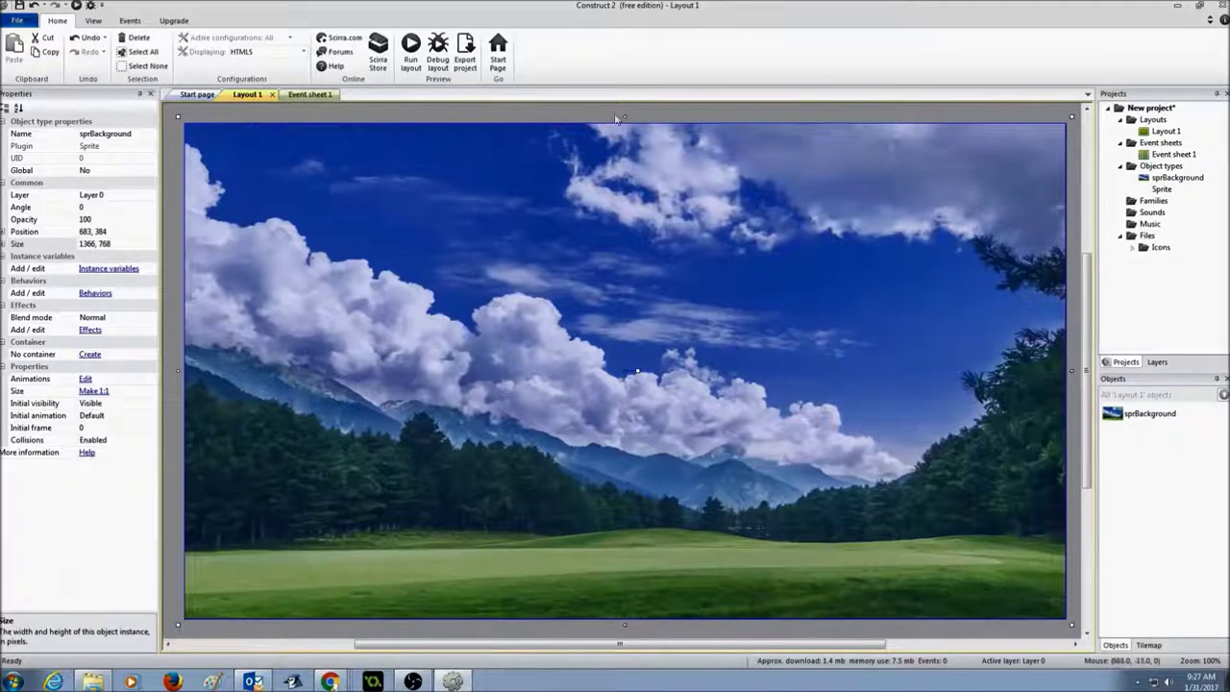
# Step: Run the layout to preview the background in a maximized browser window, and return to the layout editor
pyautogui.click(413, 69)
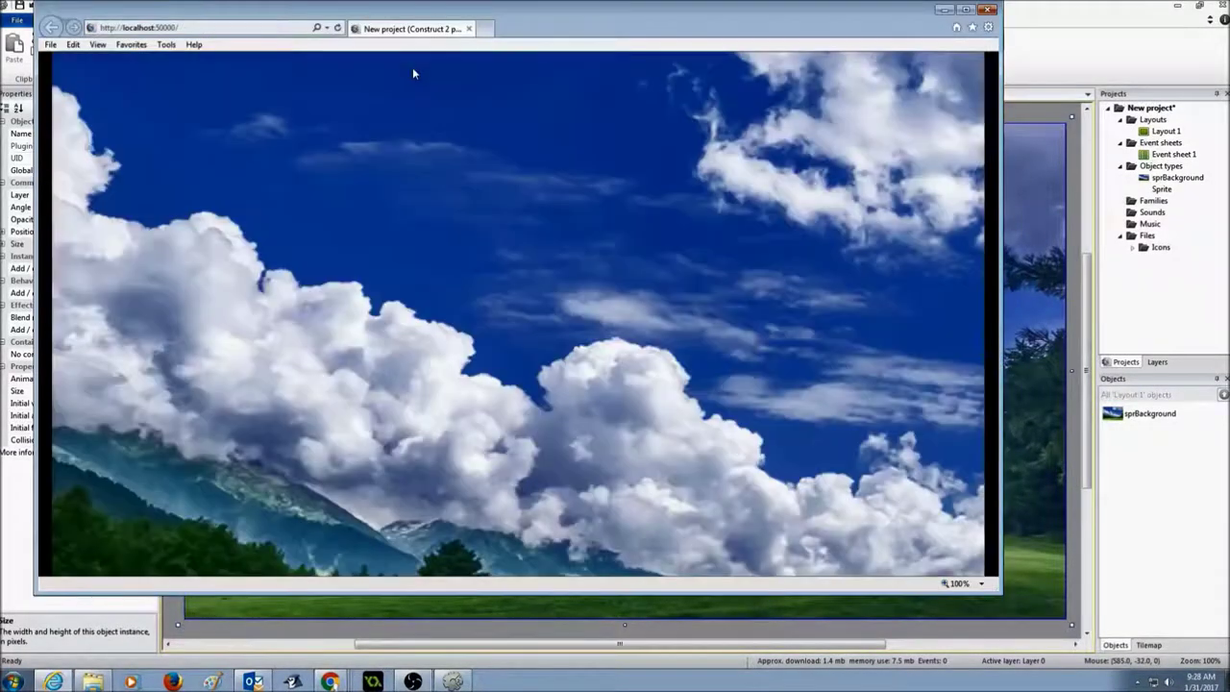
pyautogui.click(969, 10)
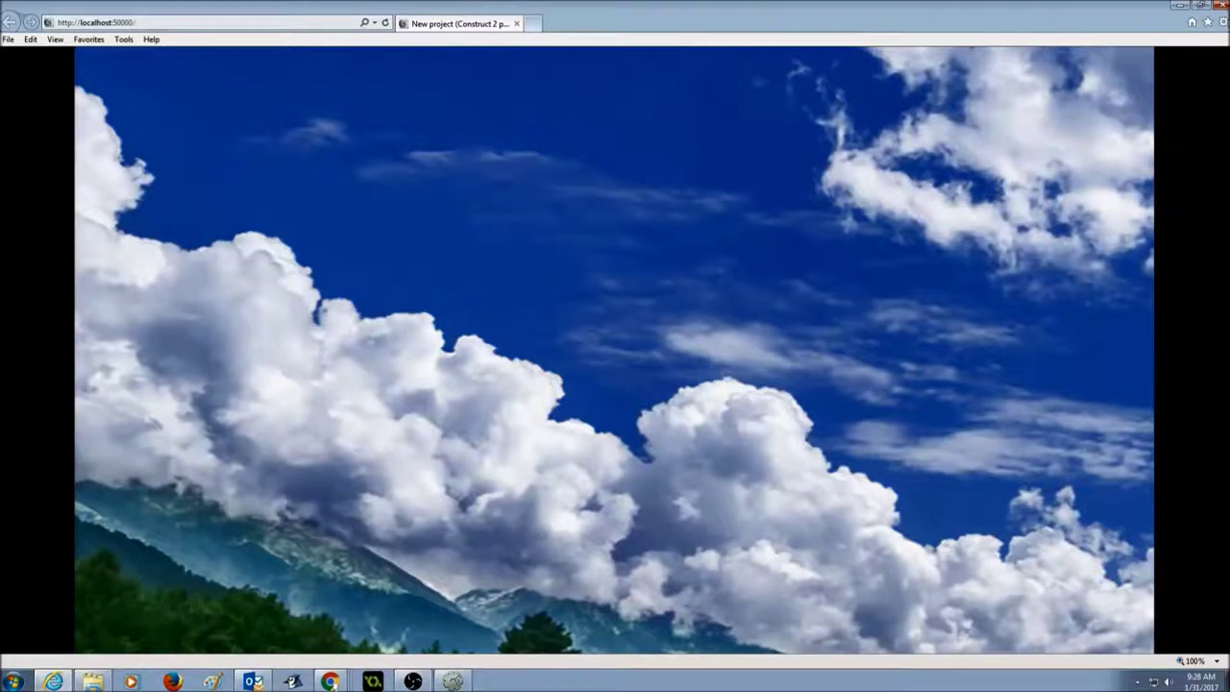
pyautogui.hotkey('alt', 'Tab')
pyautogui.click(233, 461)
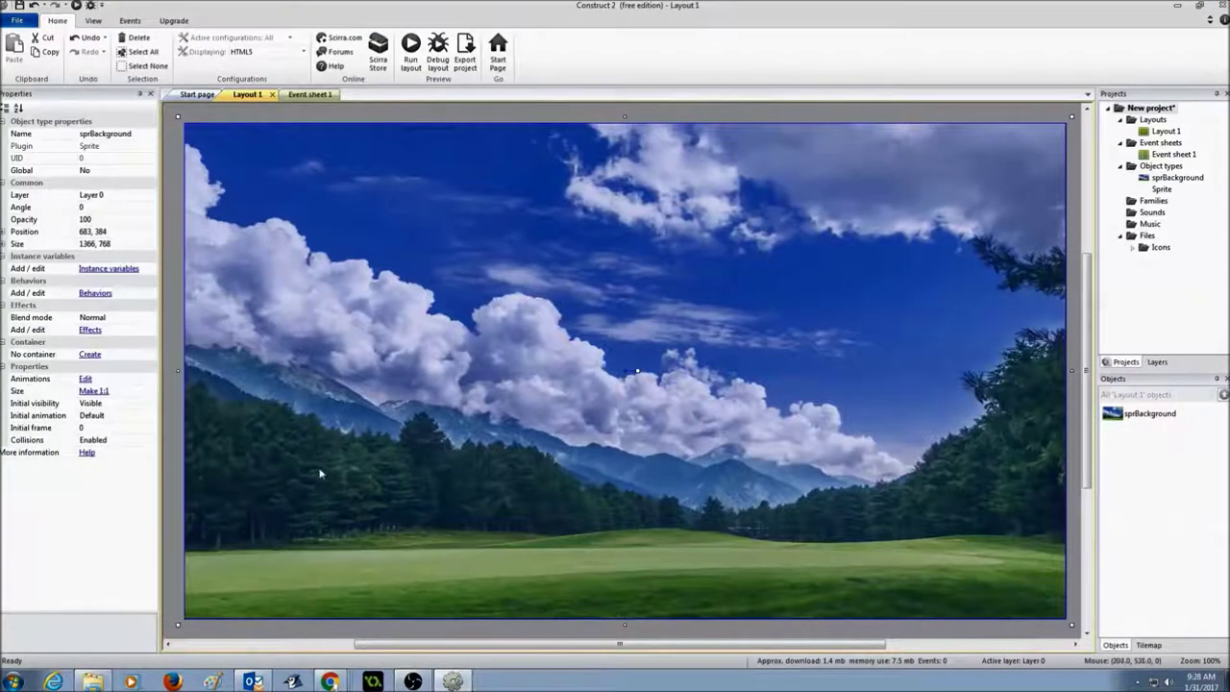
# Step: Set the project's window size to 1366, 768 and run the layout to preview it in the browser
pyautogui.click(1158, 109)
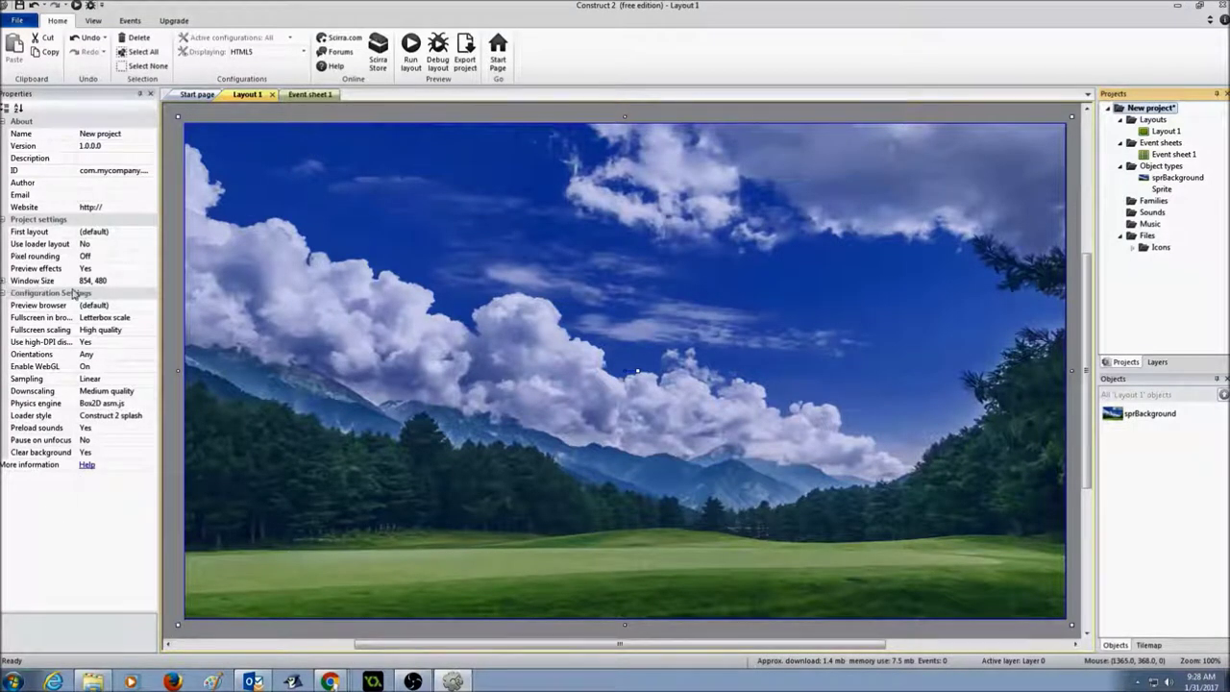
pyautogui.click(112, 285)
pyautogui.write('1366,768')
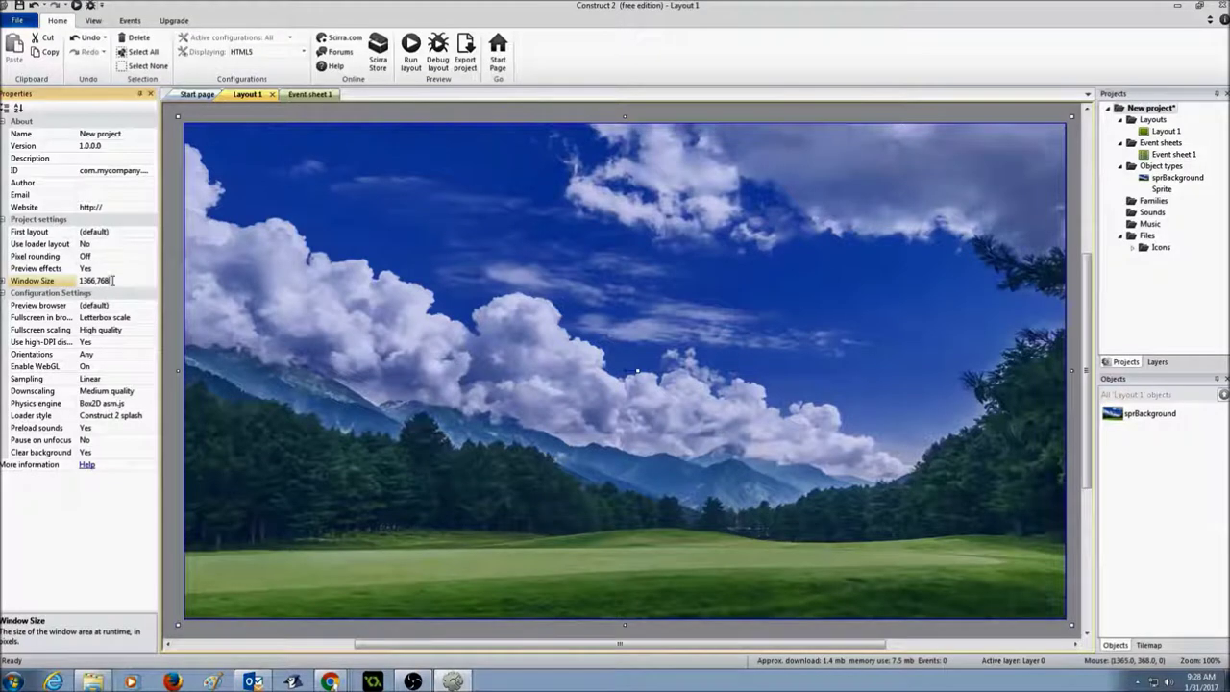
pyautogui.press('Return')
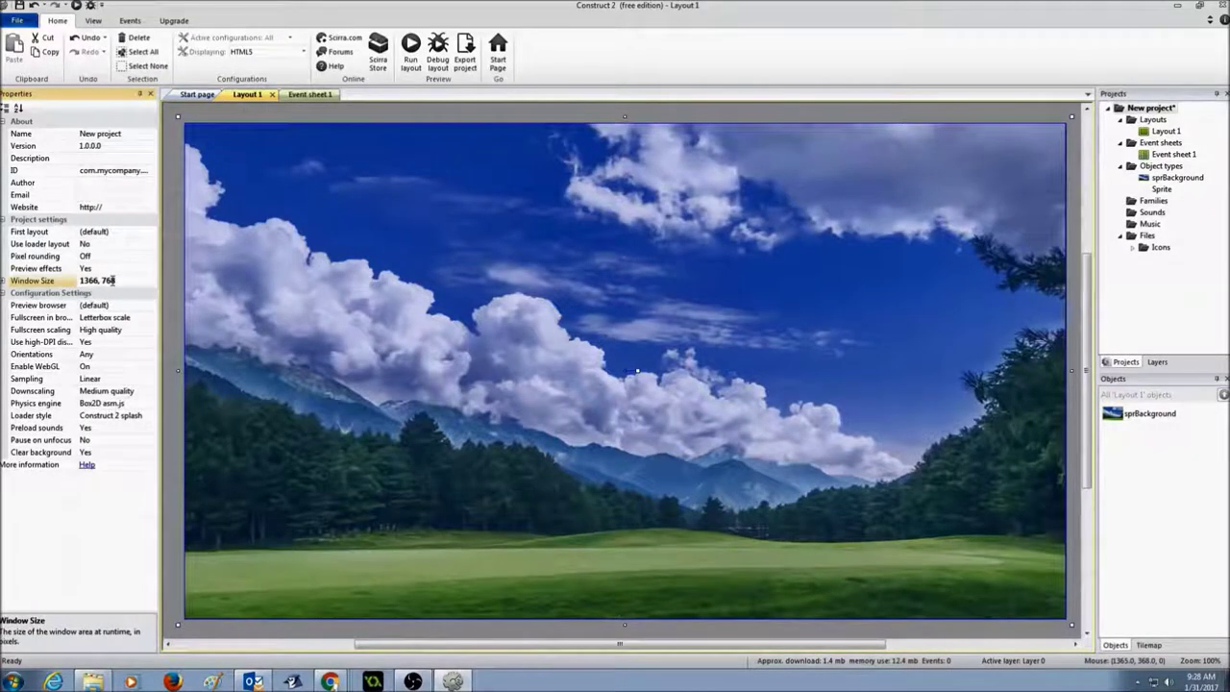
pyautogui.click(4, 283)
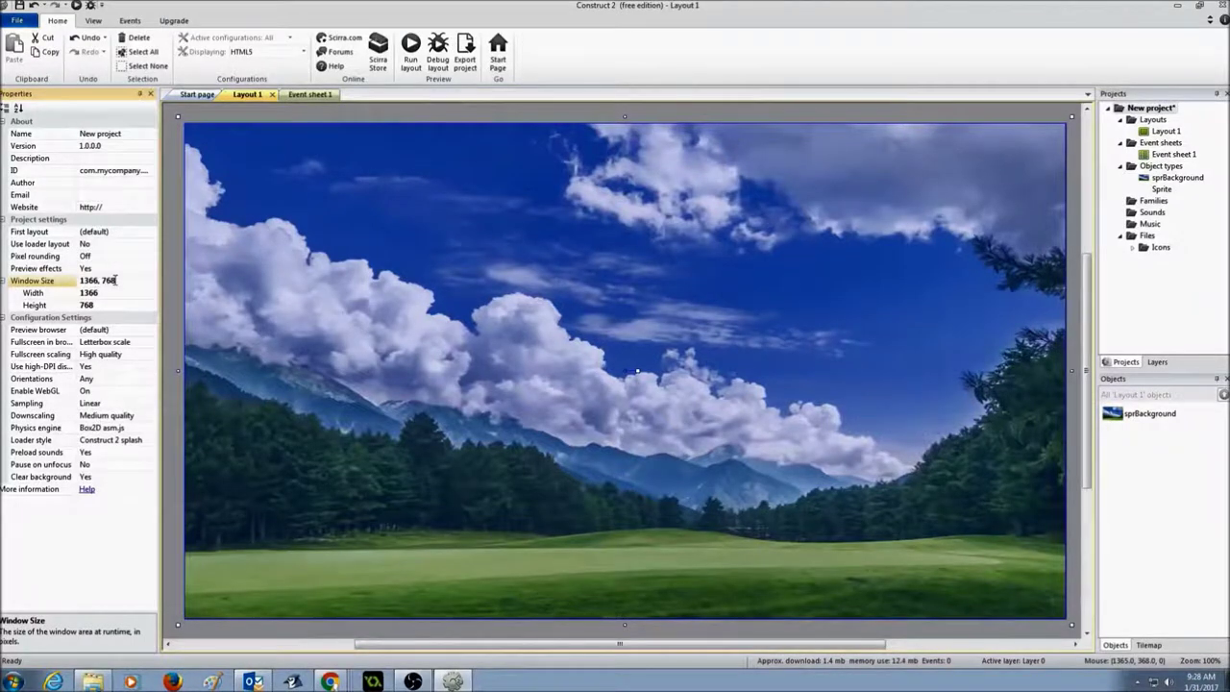
pyautogui.click(411, 48)
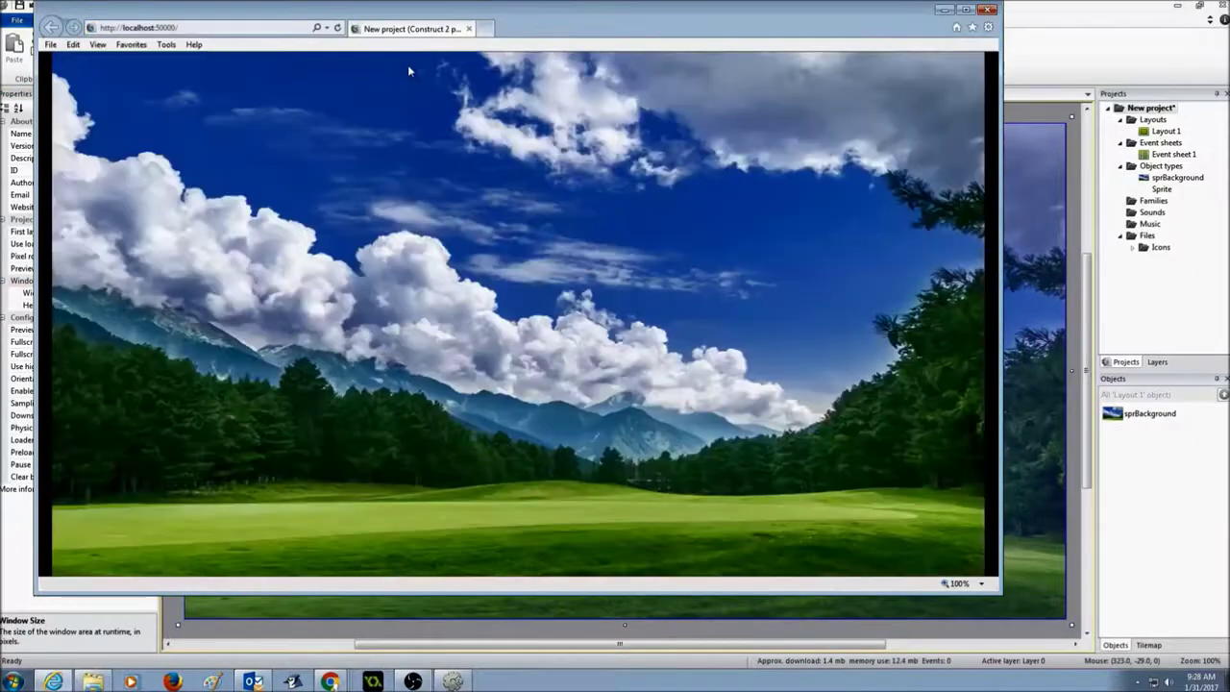
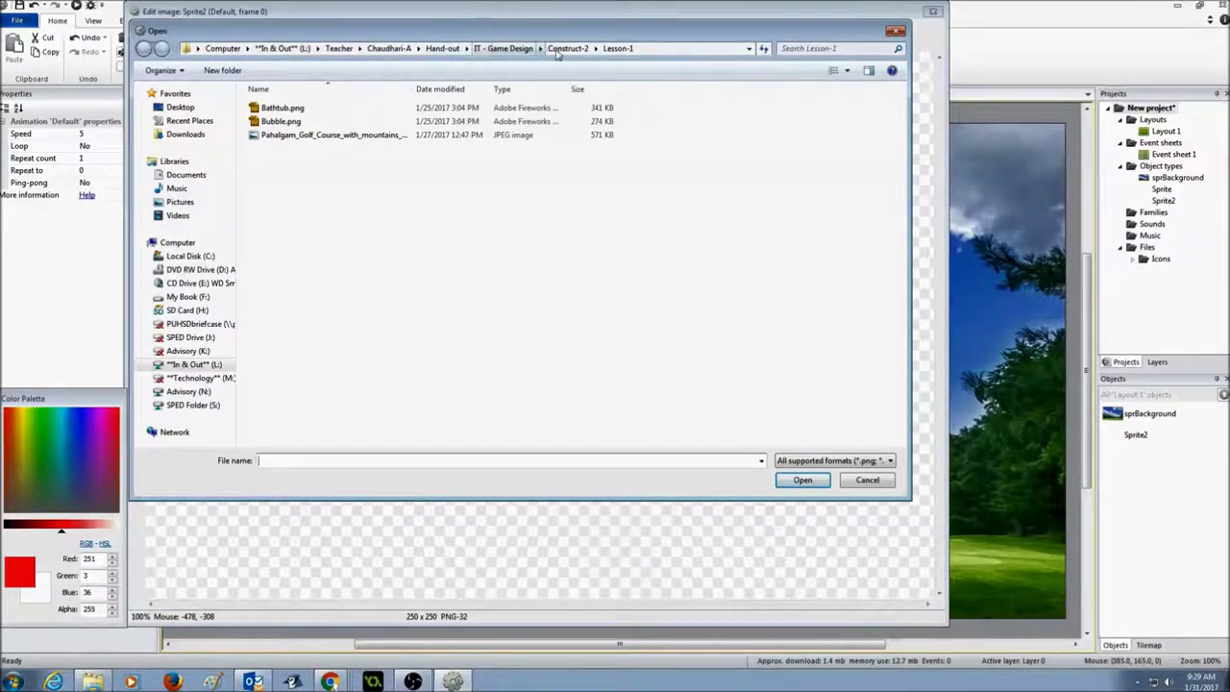
# Step: Load Bubble.png as the new sprite's image and crop its transparent edges
pyautogui.click(297, 128)
pyautogui.click(812, 480)
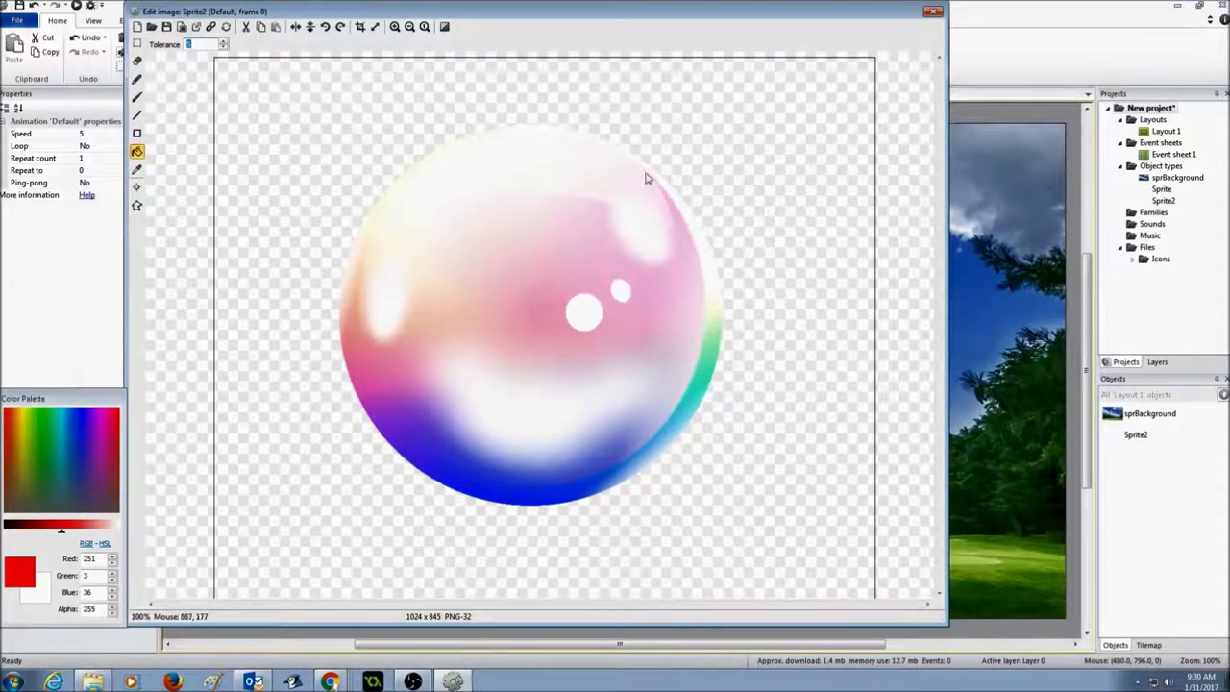
pyautogui.click(361, 28)
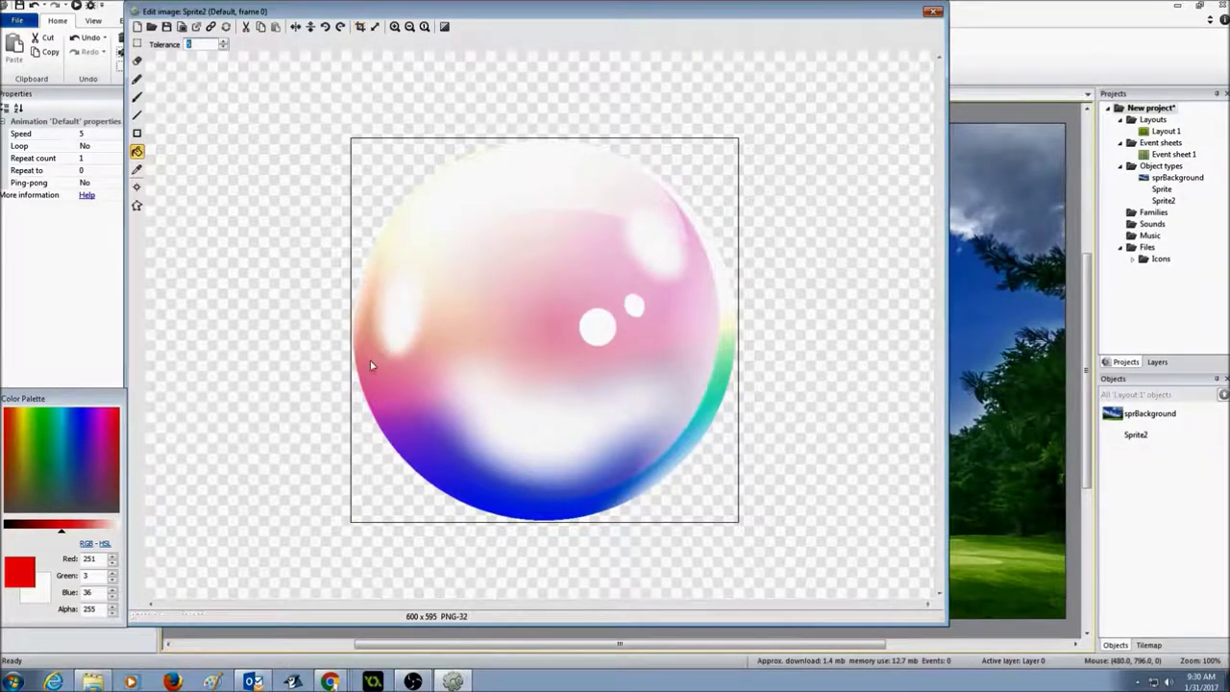
# Step: Set the bubble's collision polygon to its bounding box and close the image editor
pyautogui.click(137, 207)
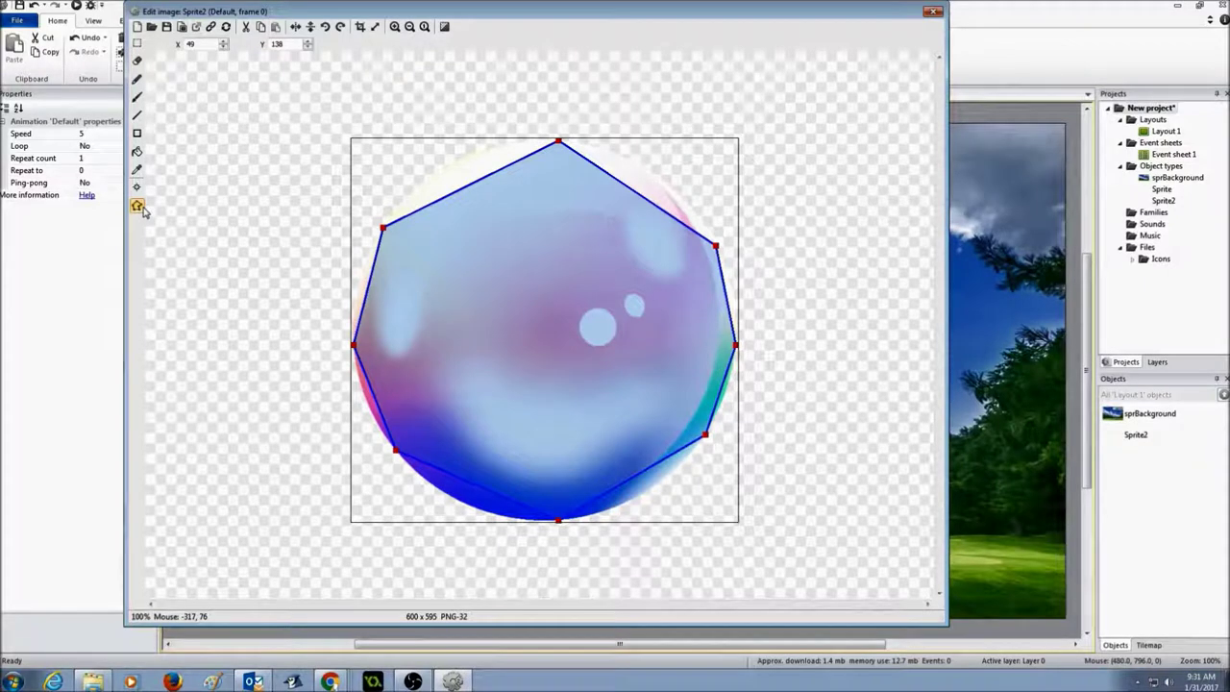
pyautogui.rightClick(716, 295)
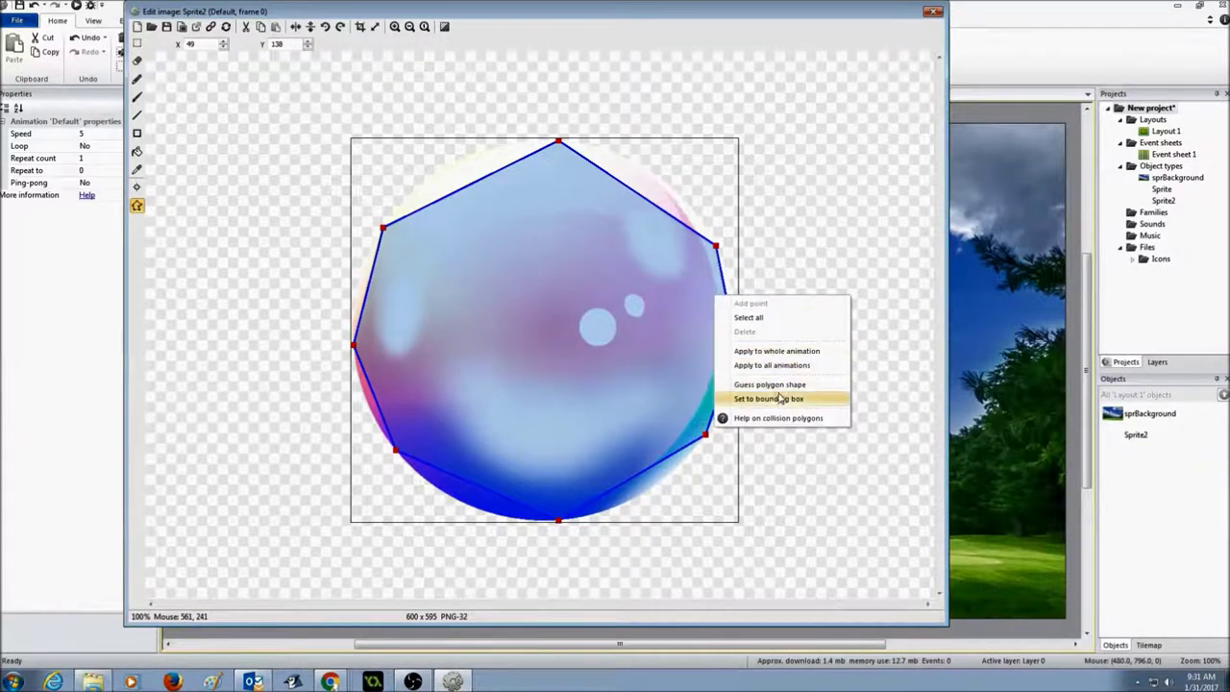
pyautogui.click(779, 403)
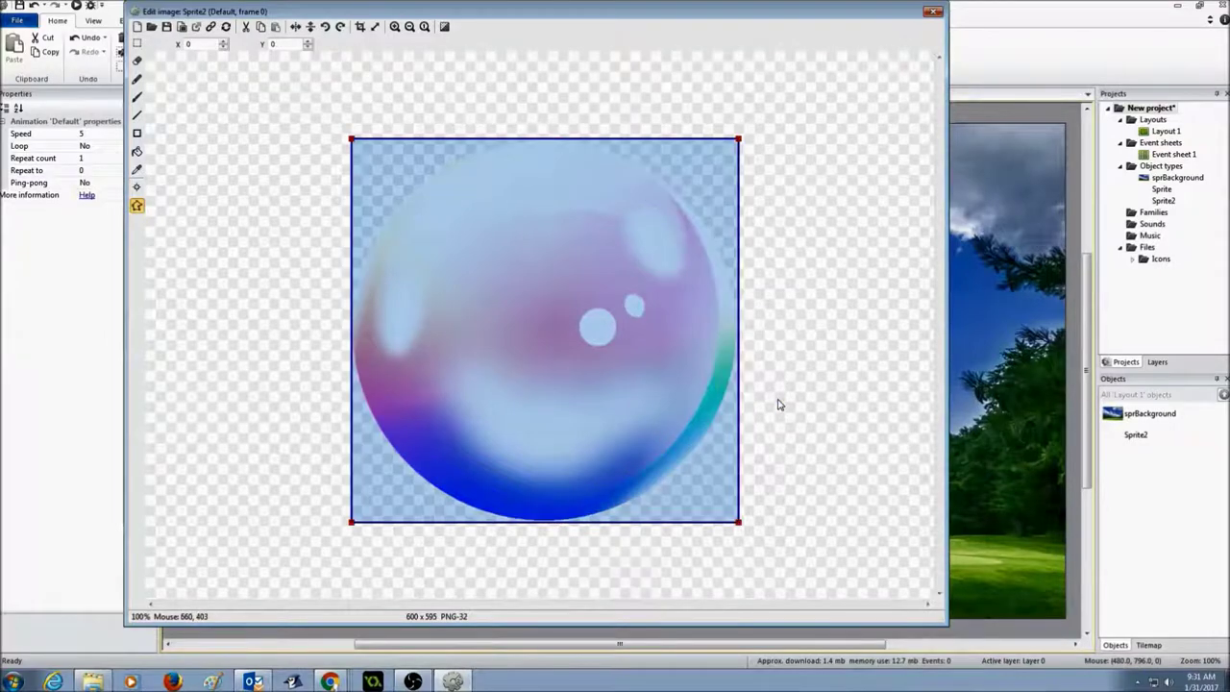
pyautogui.click(933, 12)
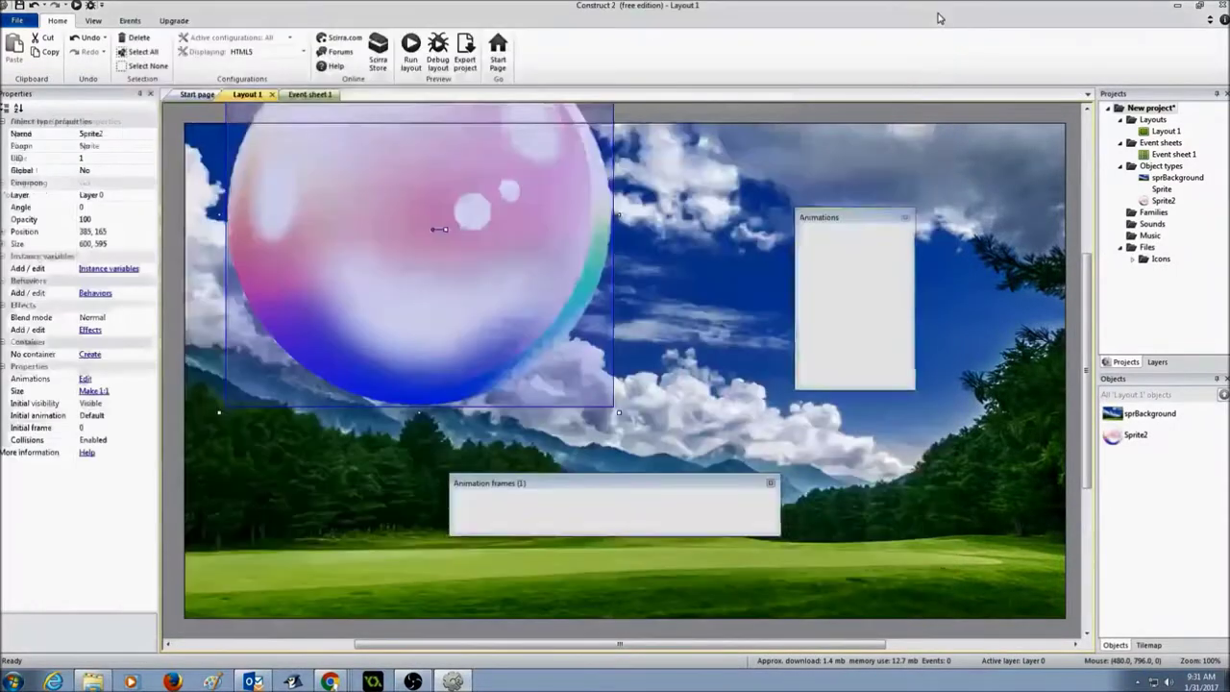
# Step: Move the bubble sprite fully inside the layout, to about 523, 377, and rename it sprBubble
pyautogui.moveTo(431, 237); pyautogui.dragTo(500, 399)
pyautogui.moveTo(553, 365); pyautogui.dragTo(571, 337)
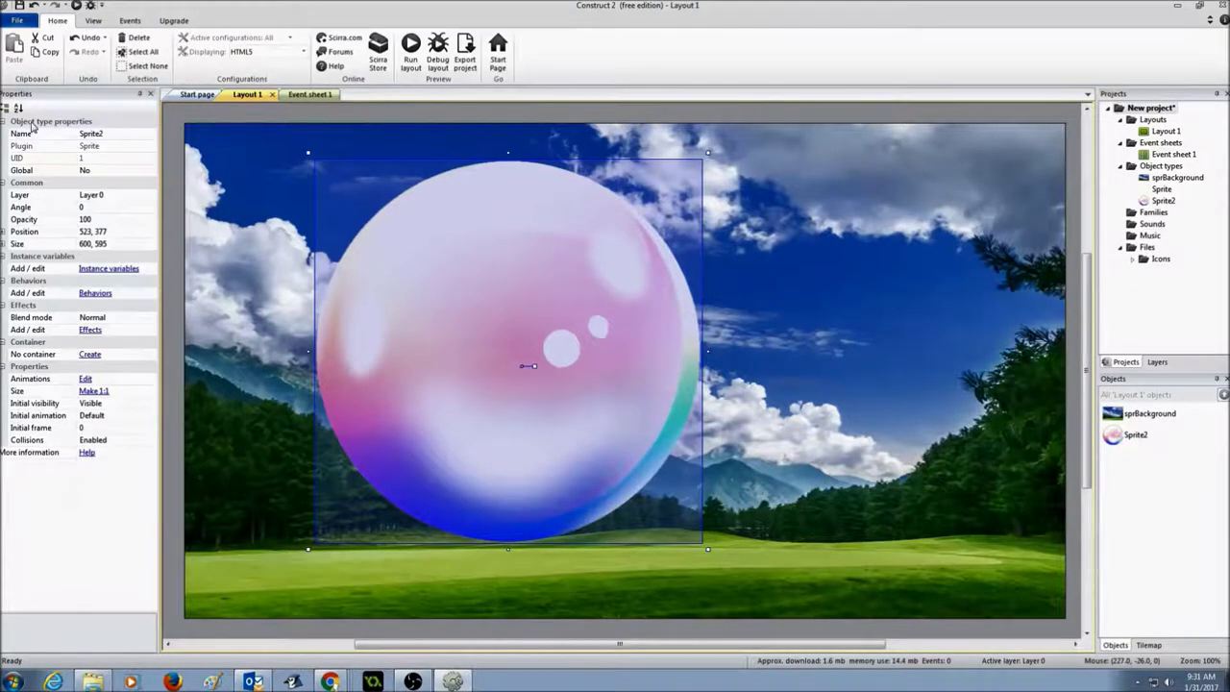
pyautogui.click(116, 134)
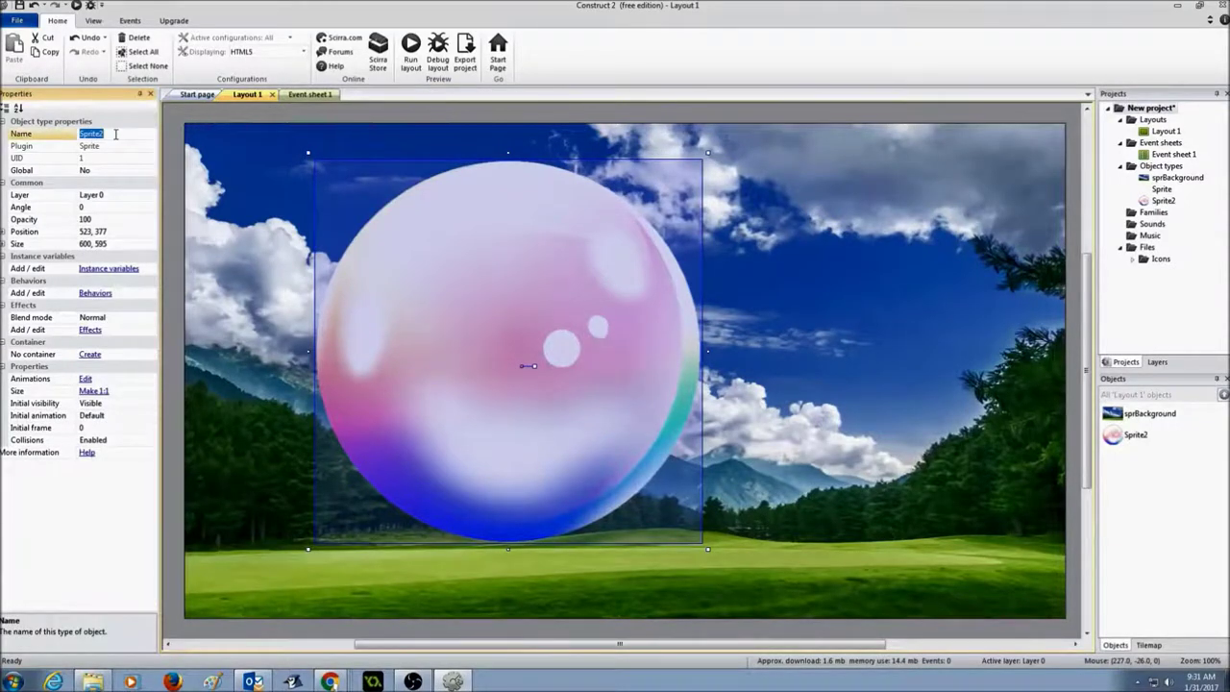
pyautogui.write('sprBubble')
pyautogui.press('Return')
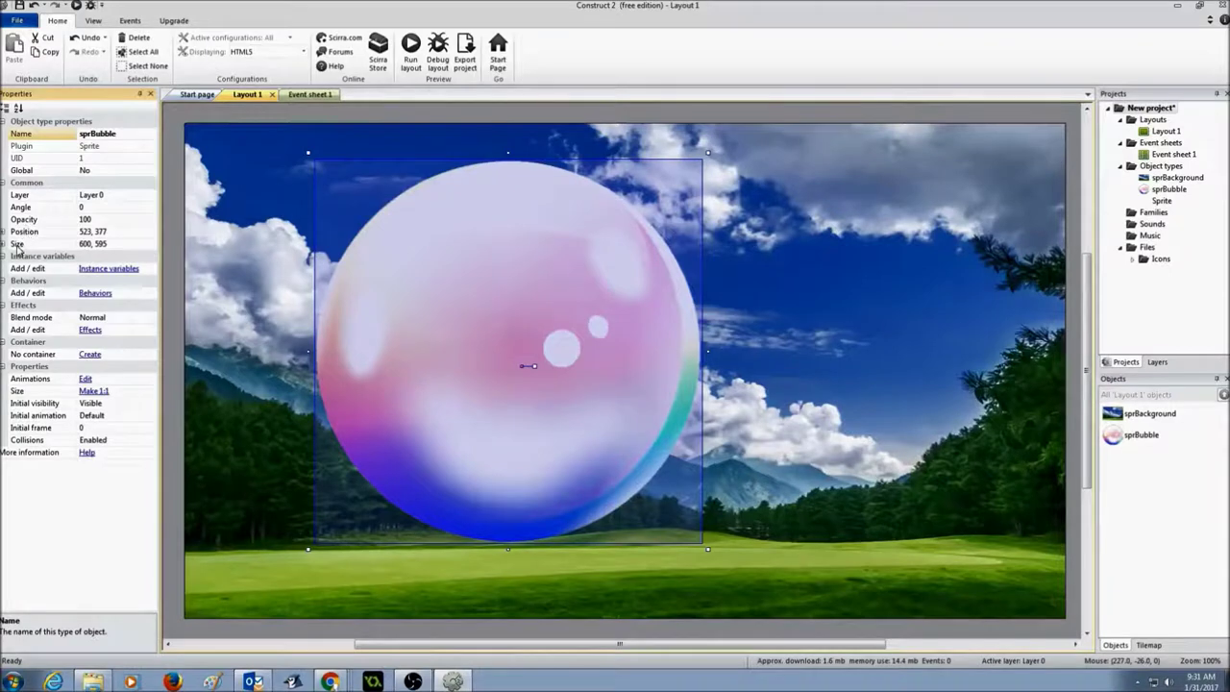
# Step: Set the bubble sprite's size to 100, 100
pyautogui.click(113, 247)
pyautogui.press('BackSpace')
pyautogui.write('100, 100')
pyautogui.press('Return')
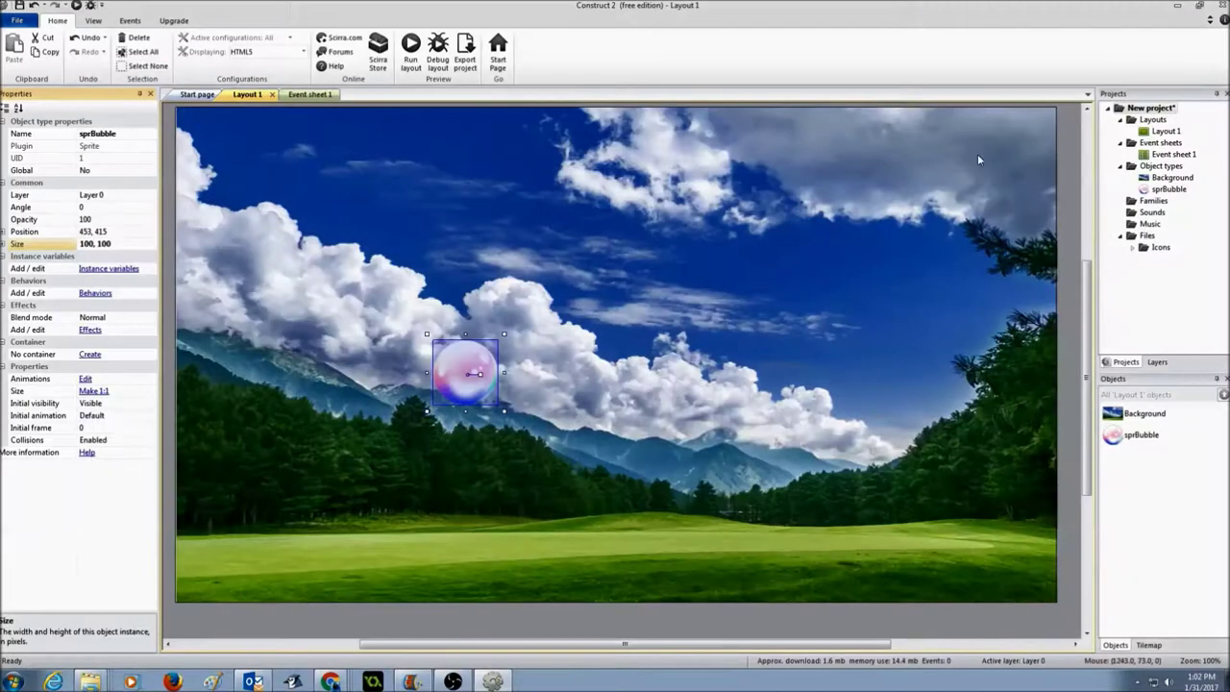
# Step: Add a new layer to the layout and move it below Layer 0
pyautogui.click(1158, 362)
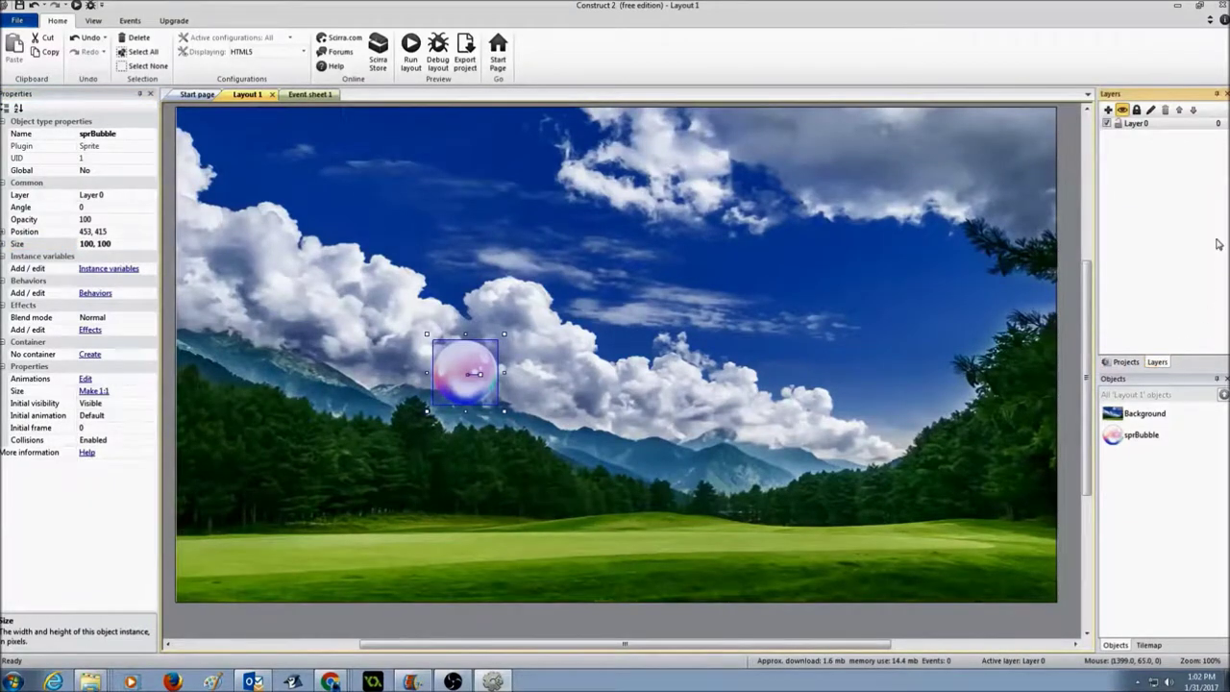
pyautogui.click(1108, 110)
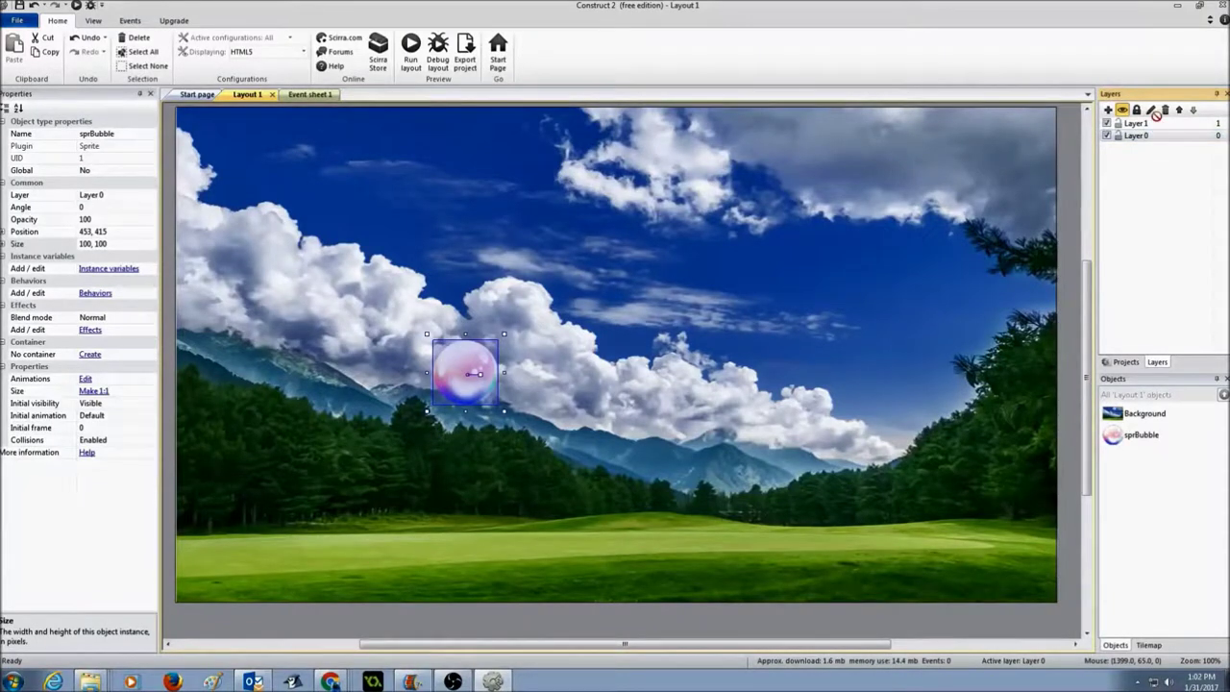
pyautogui.moveTo(1139, 124); pyautogui.dragTo(1148, 141)
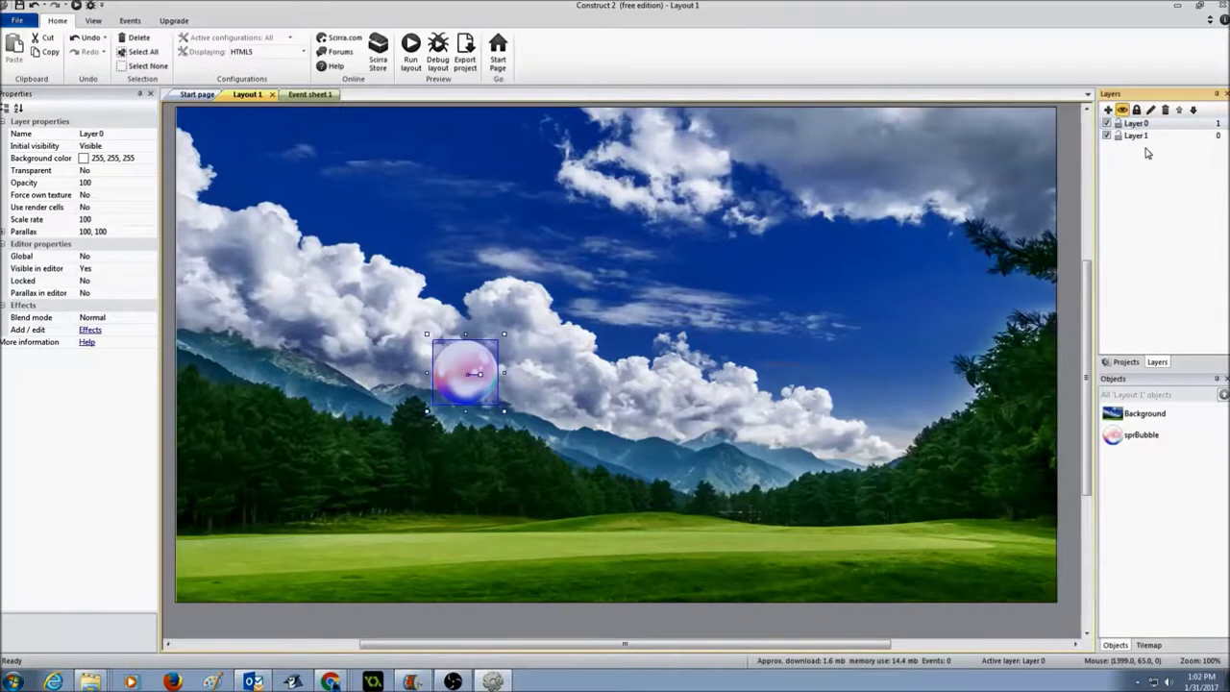
# Step: Rename the new bottom layer as Background
pyautogui.click(1145, 139)
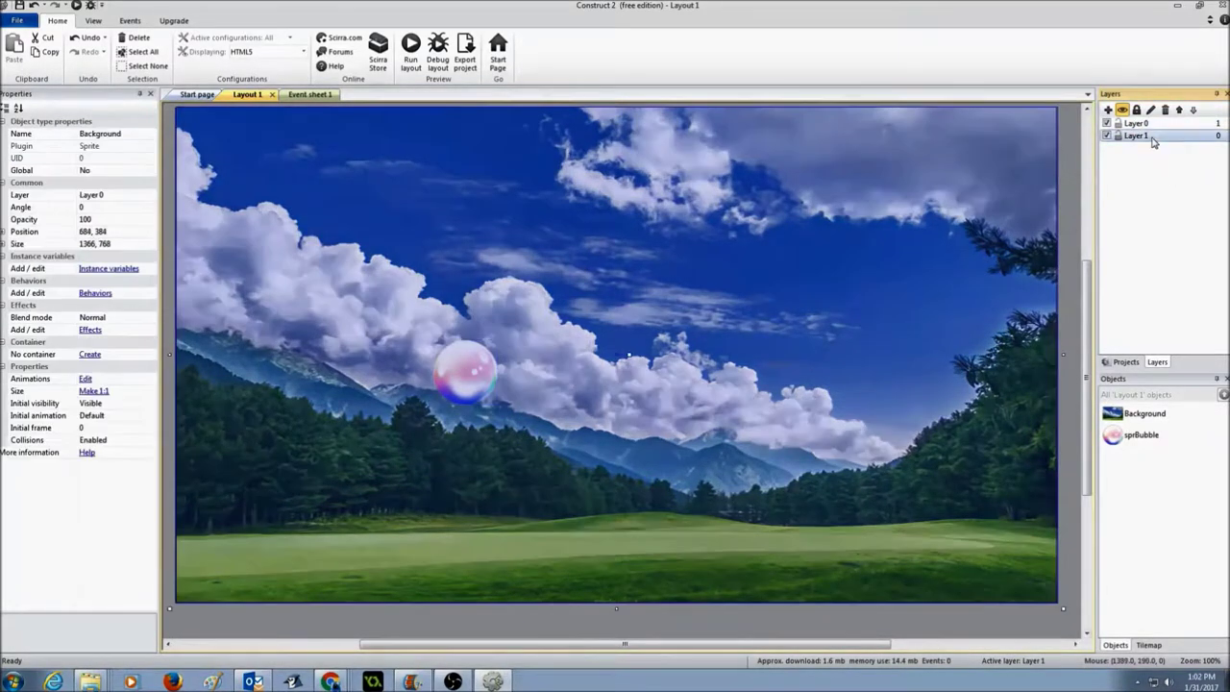
pyautogui.click(1137, 141)
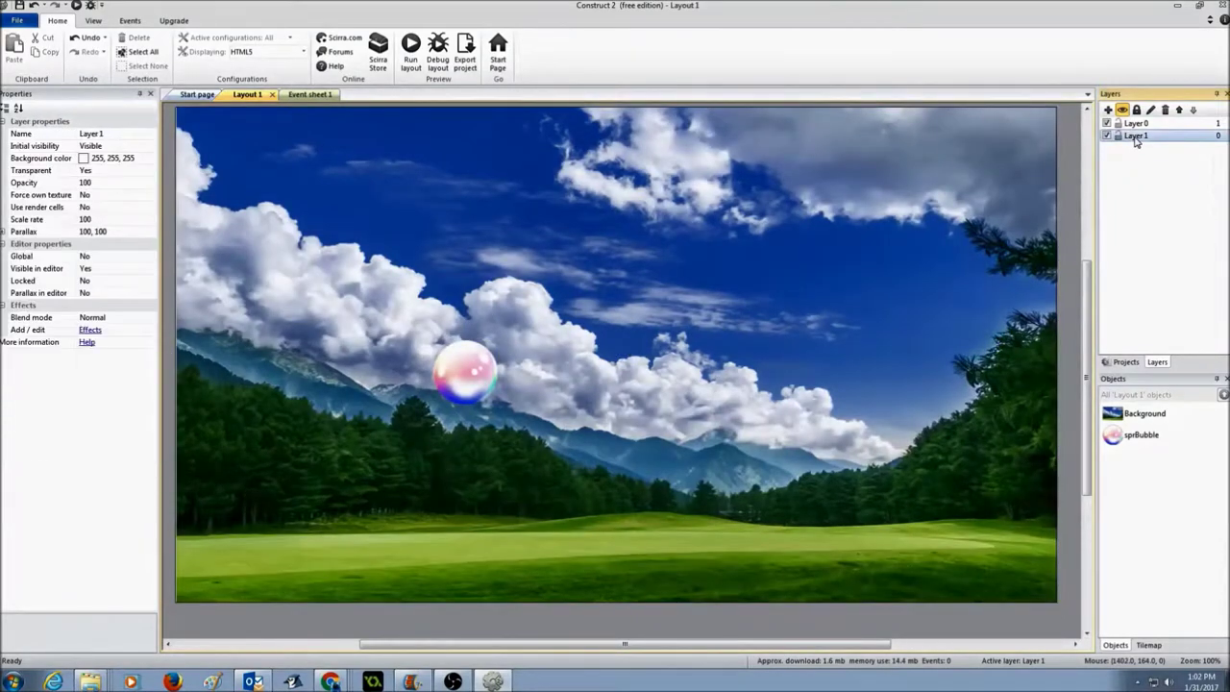
pyautogui.rightClick(1136, 140)
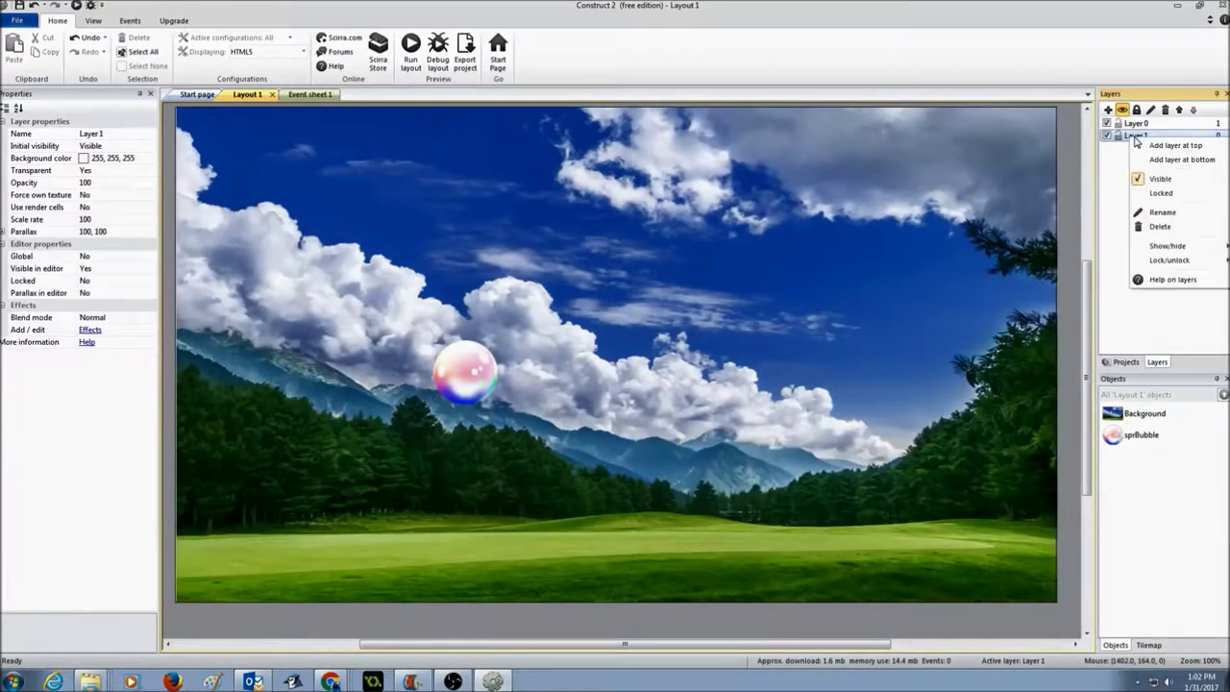
pyautogui.click(1162, 219)
pyautogui.write('Background')
pyautogui.press('Return')
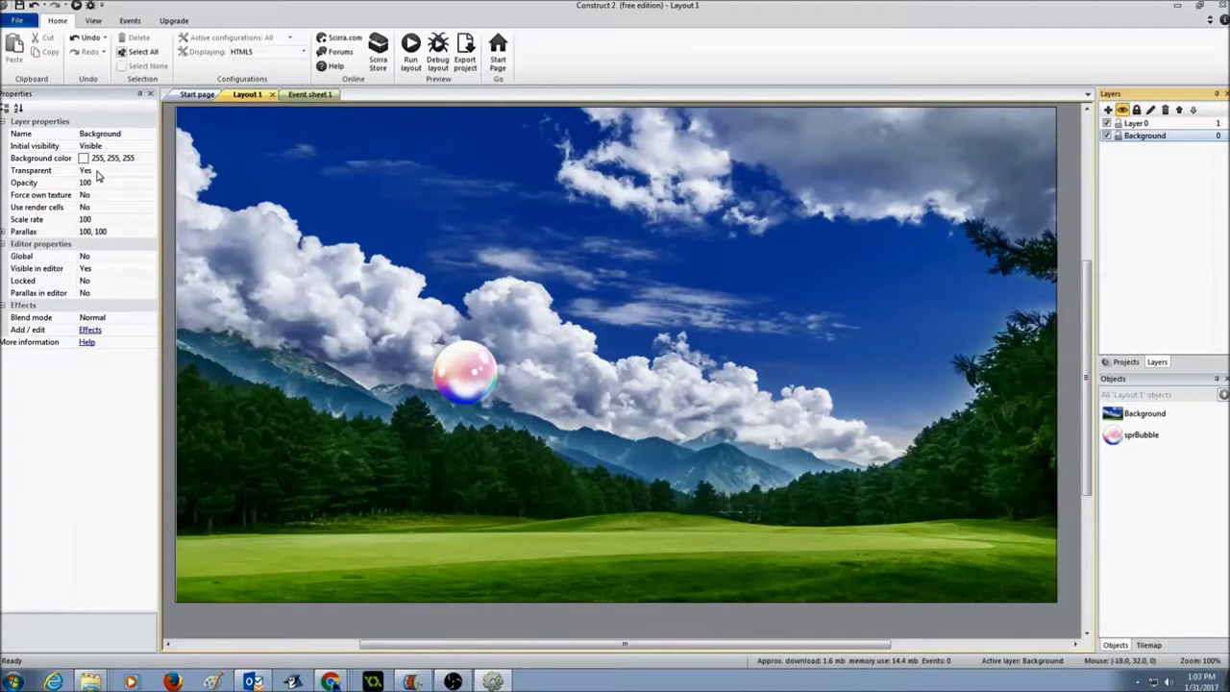
# Step: Assign the landscape sprite to the Background layer
pyautogui.click(269, 461)
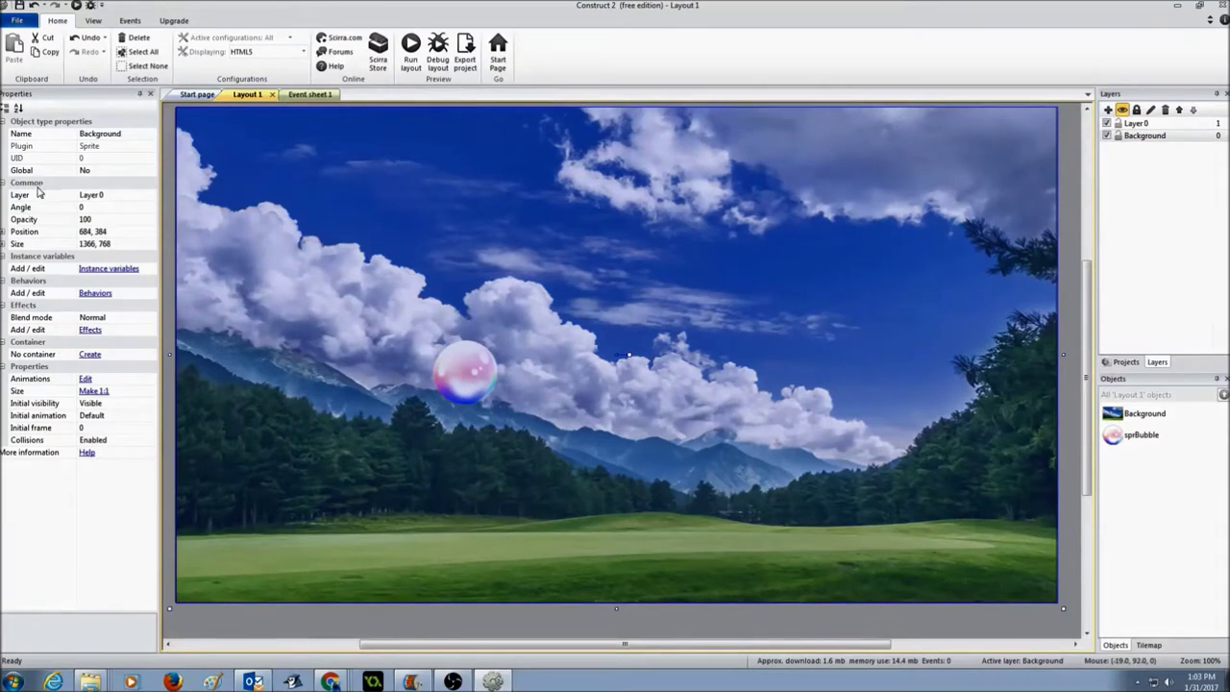
pyautogui.click(115, 198)
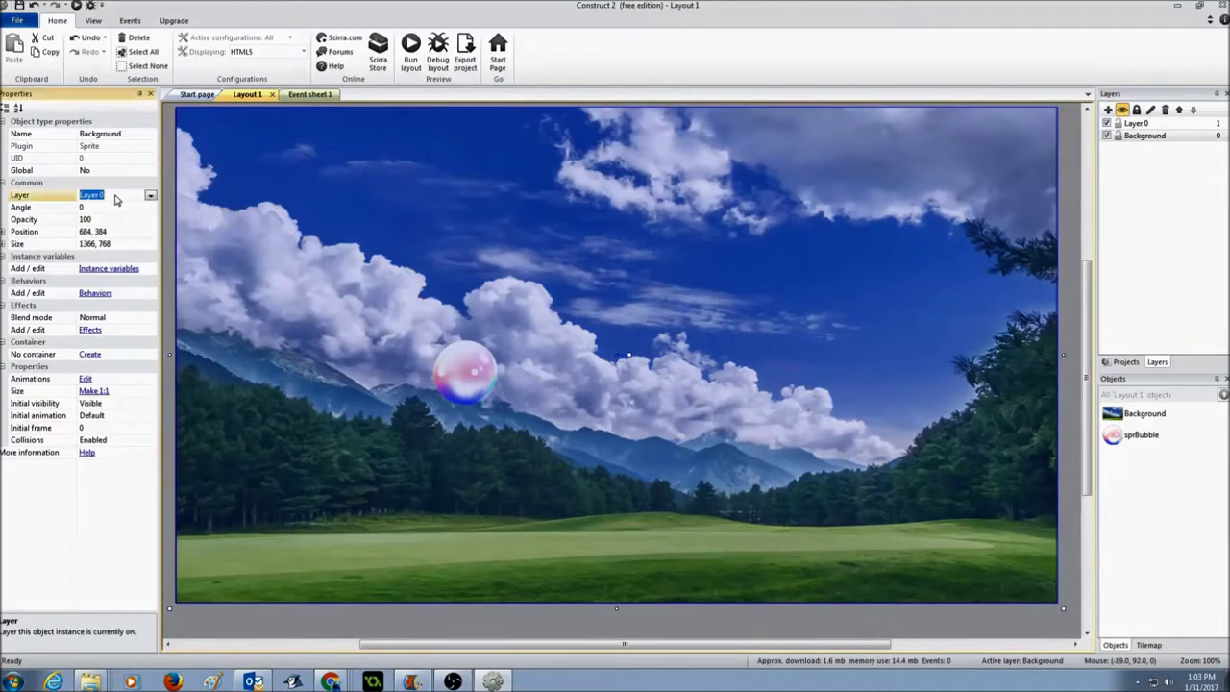
pyautogui.click(150, 196)
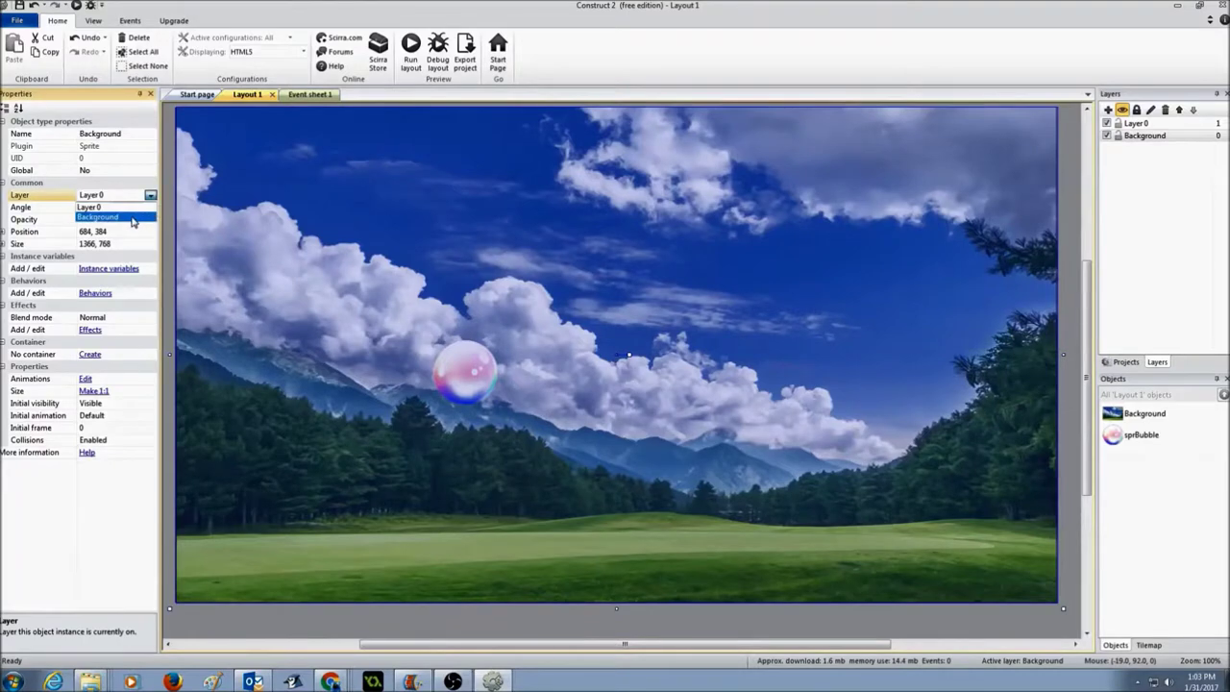
pyautogui.click(132, 220)
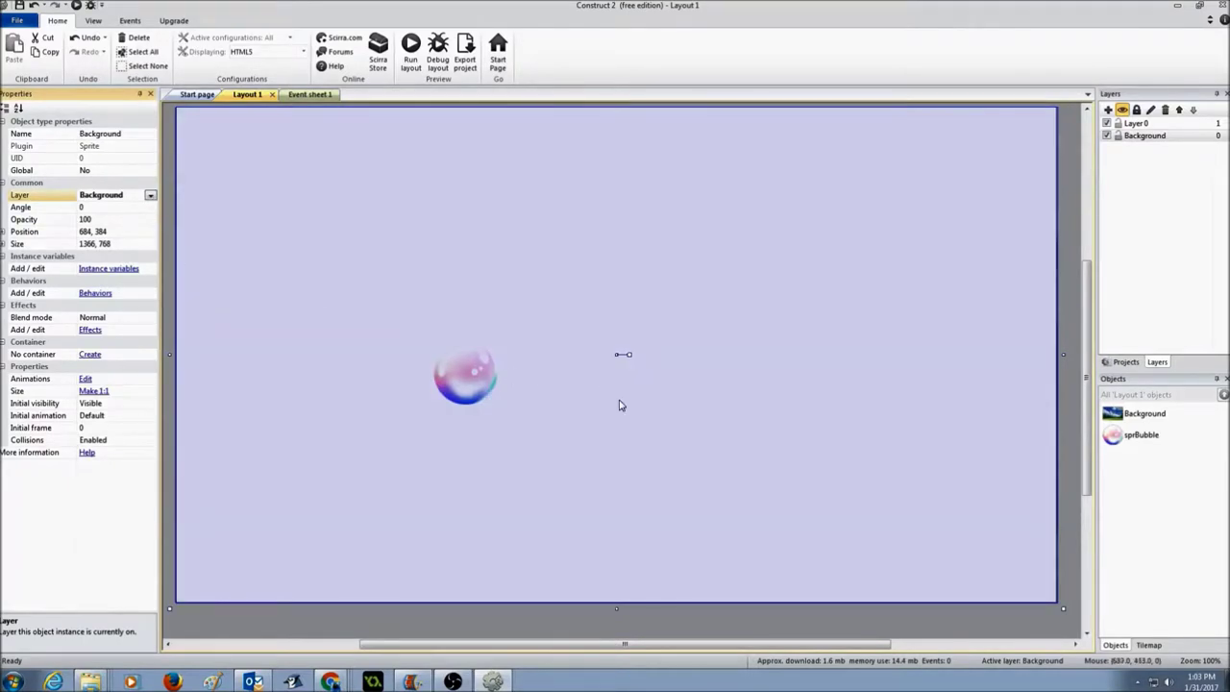
# Step: Set Layer 0's Transparent property to Yes and deselect the landscape sprite
pyautogui.click(1163, 138)
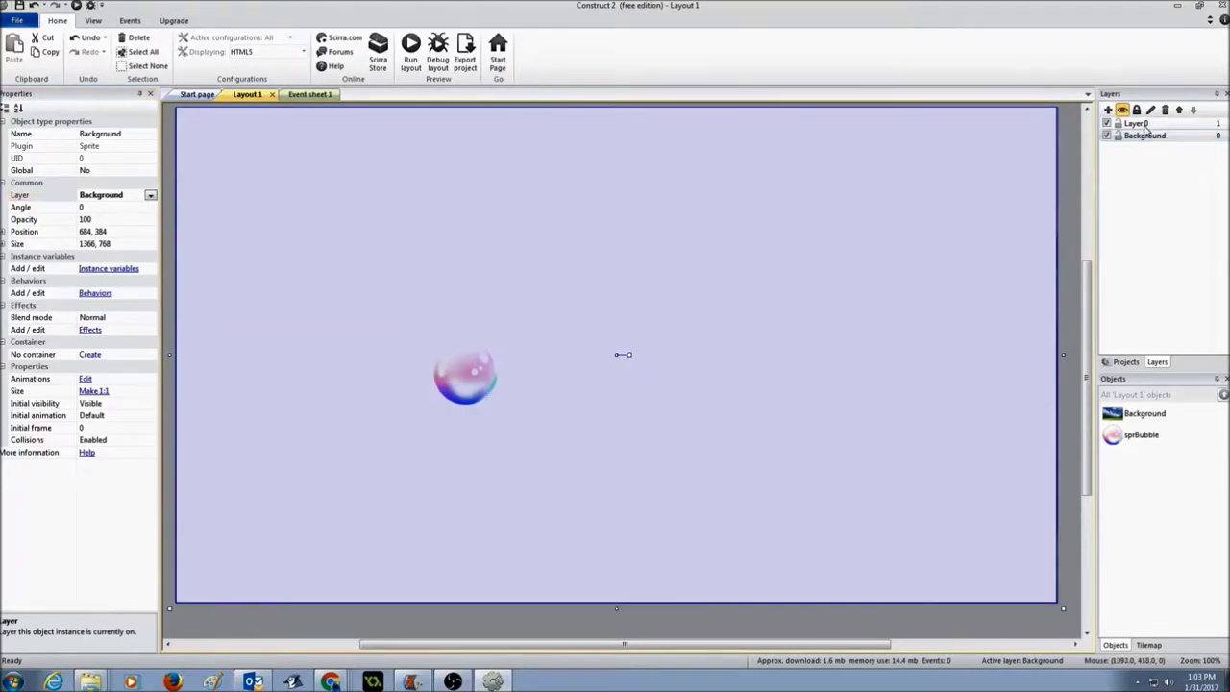
pyautogui.click(1143, 125)
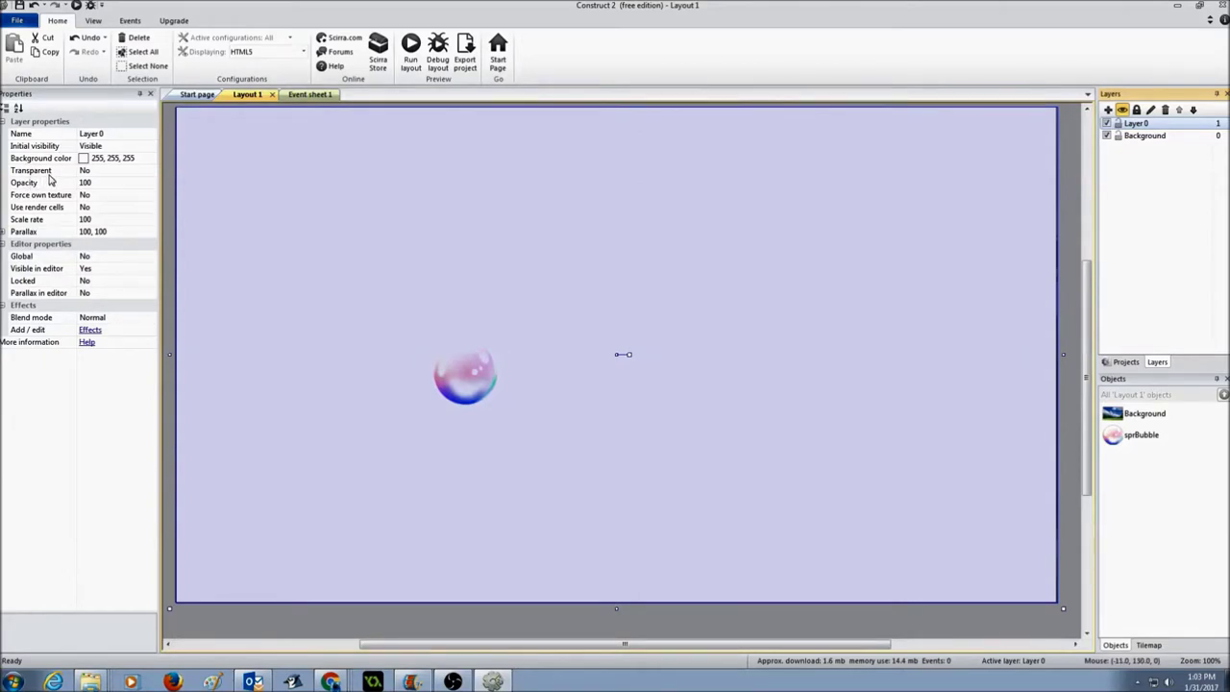
pyautogui.click(124, 173)
pyautogui.click(151, 171)
pyautogui.click(115, 187)
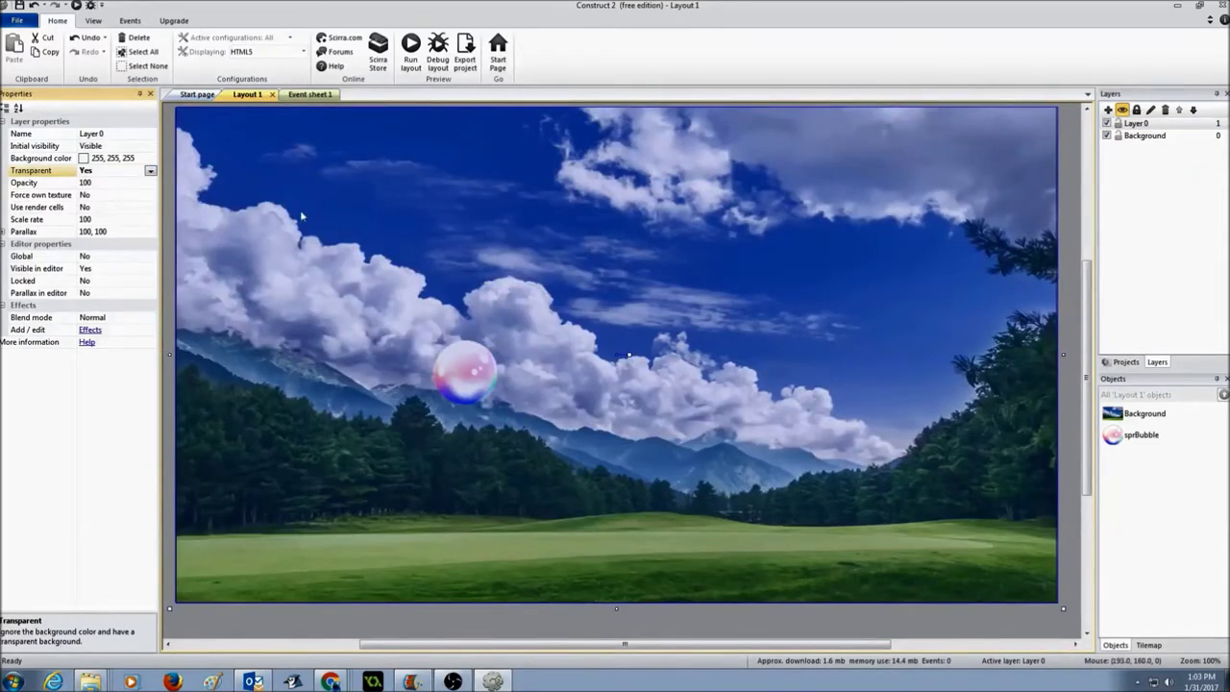
pyautogui.click(461, 612)
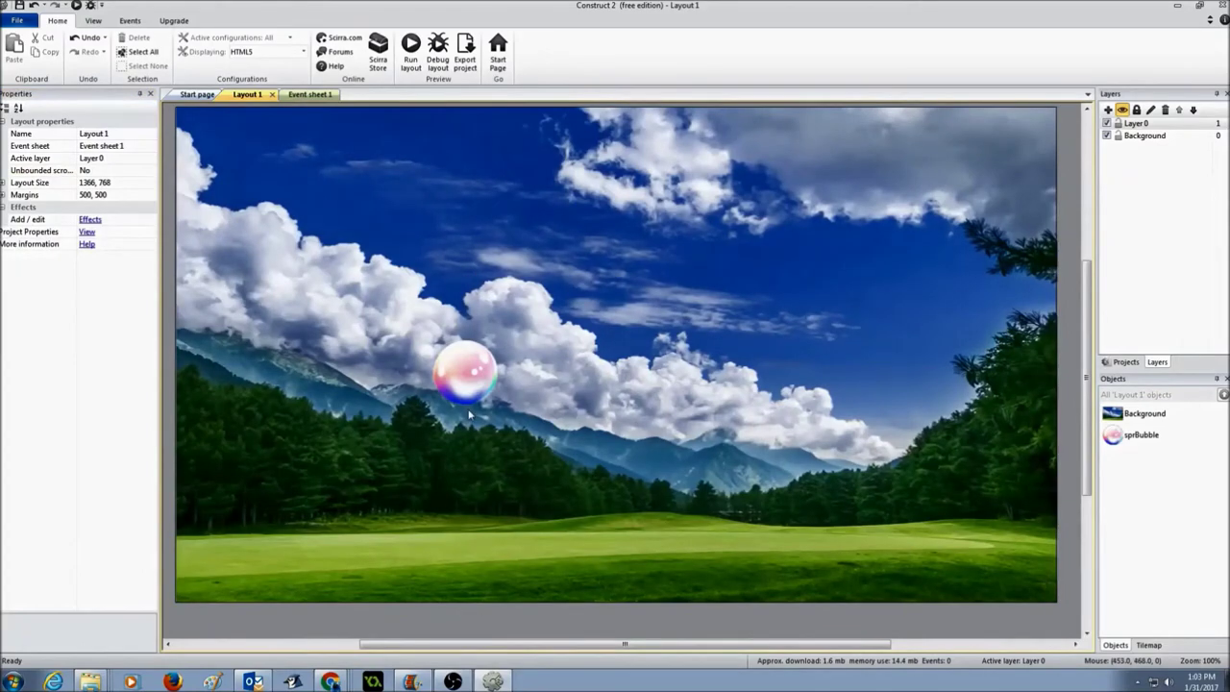